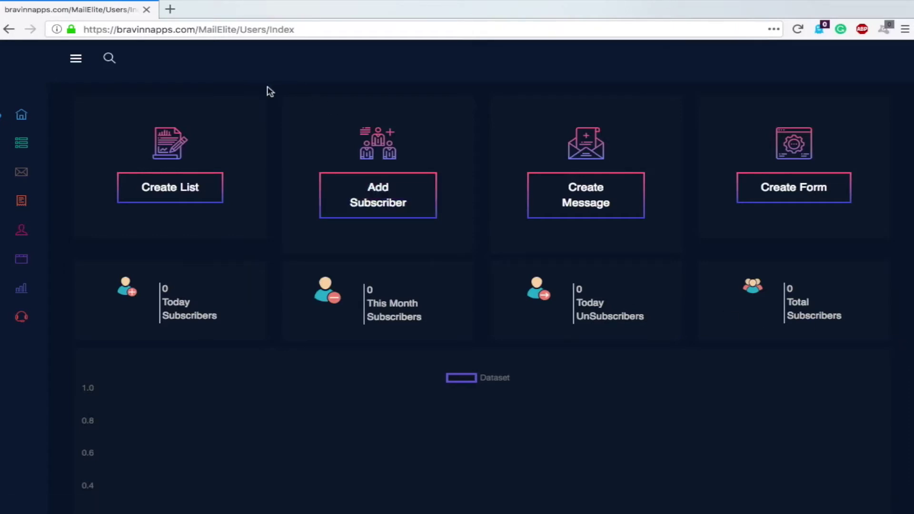
mouse_move(81, 116)
scroll(693, 156, down, 5)
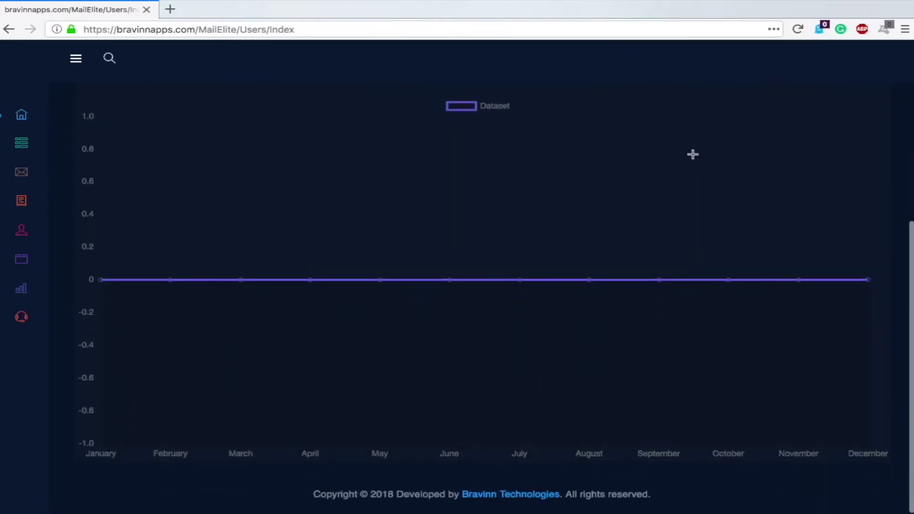
scroll(693, 154, up, 5)
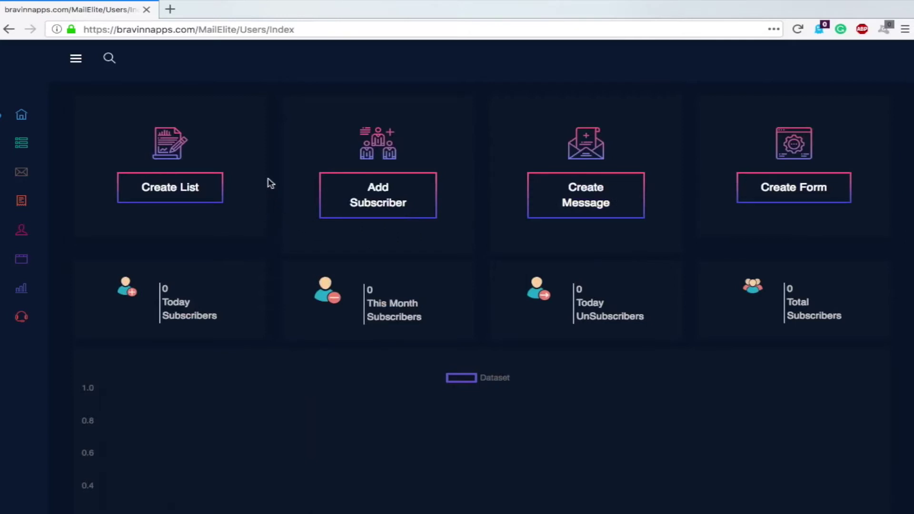
mouse_move(31, 117)
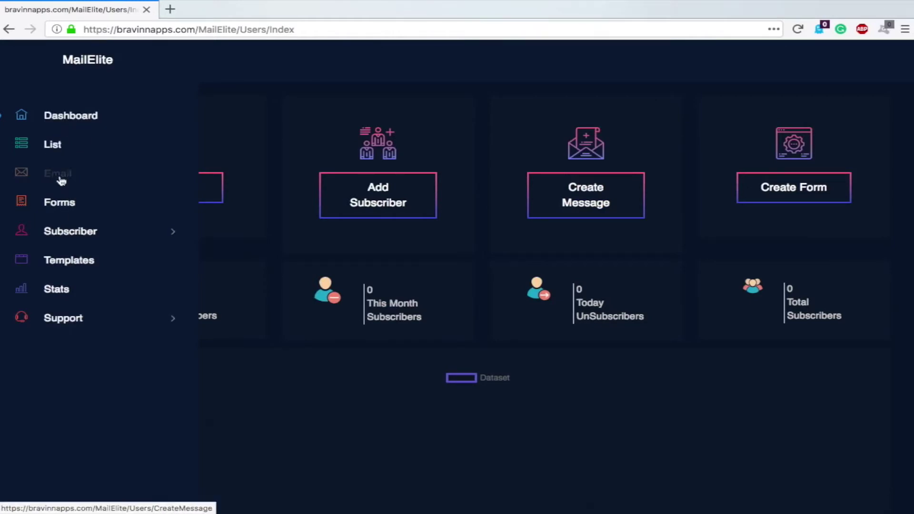
click(177, 239)
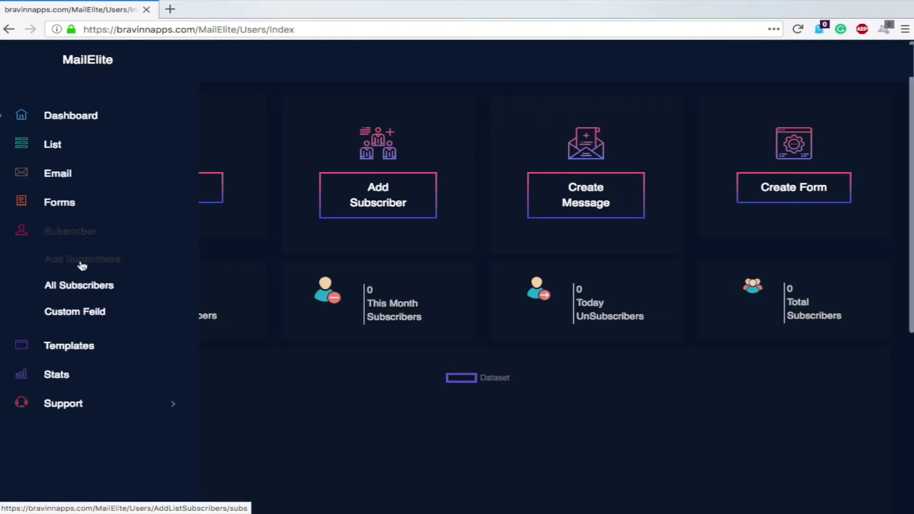
click(69, 318)
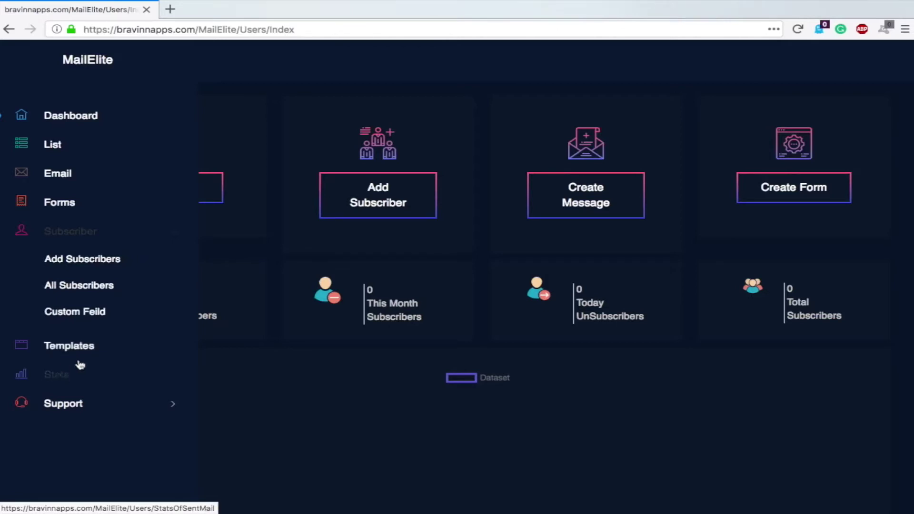
scroll(334, 336, down, 2)
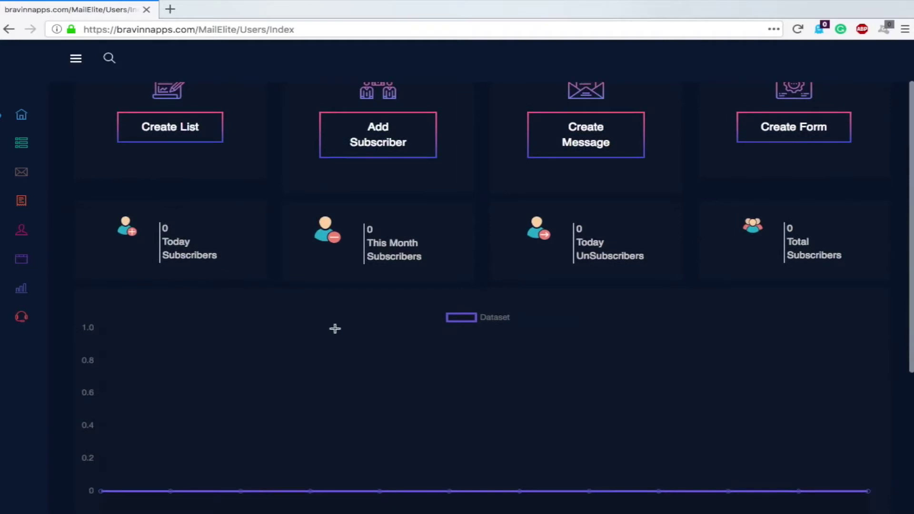
scroll(335, 333, down, 5)
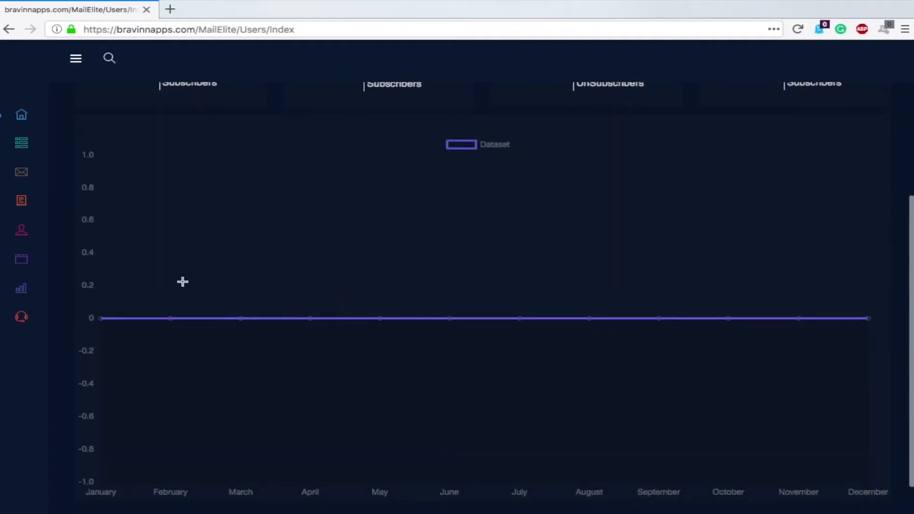
scroll(565, 294, up, 6)
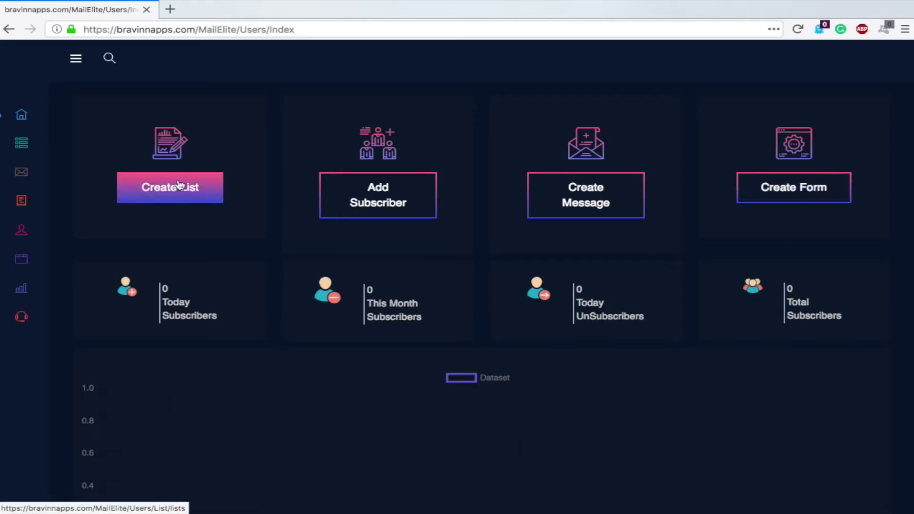
Create a mailing list named 'test'
click(164, 188)
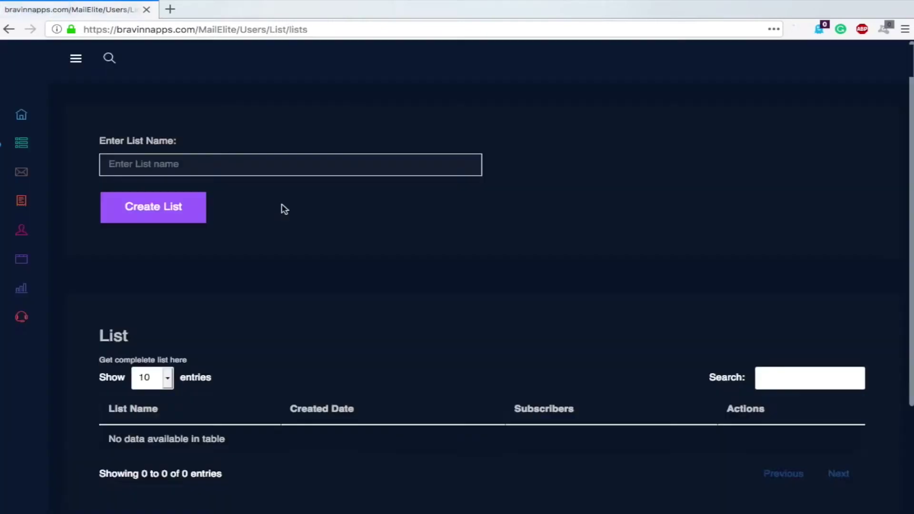
click(194, 167)
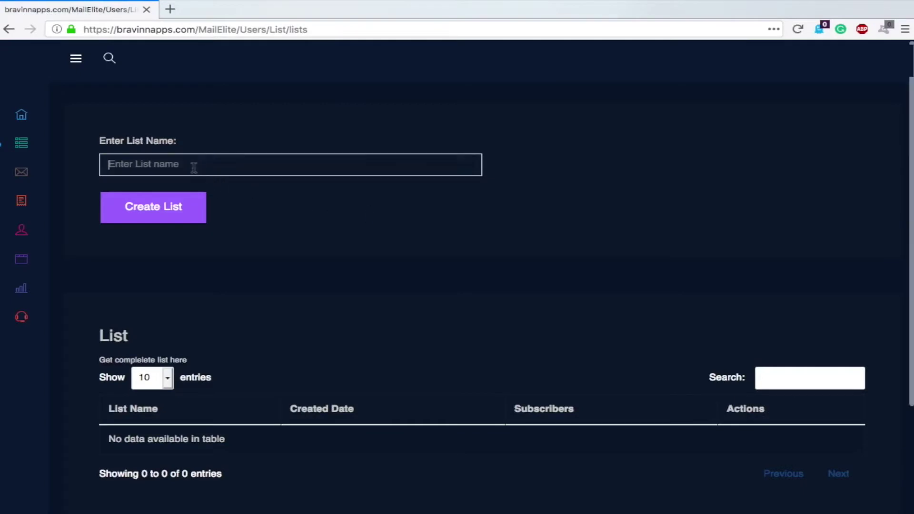
text(test)
scroll(326, 219, down, 1)
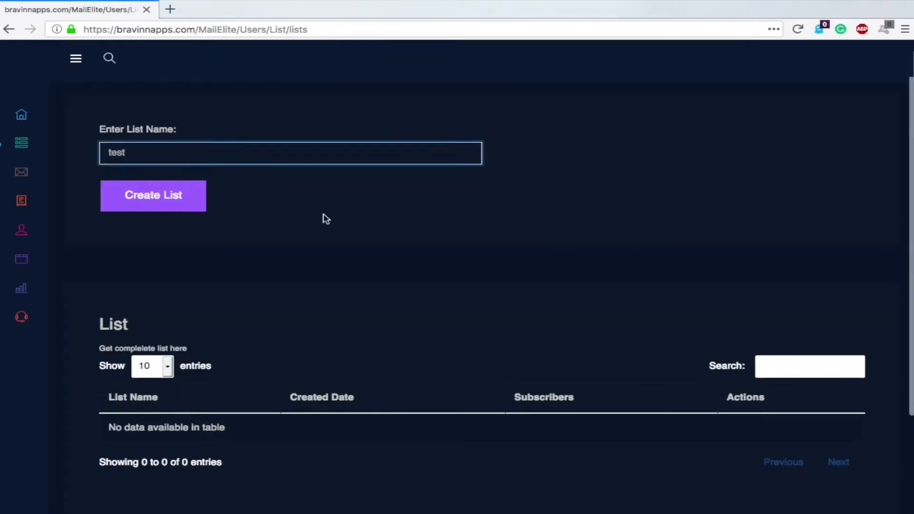
scroll(326, 219, down, 2)
click(167, 148)
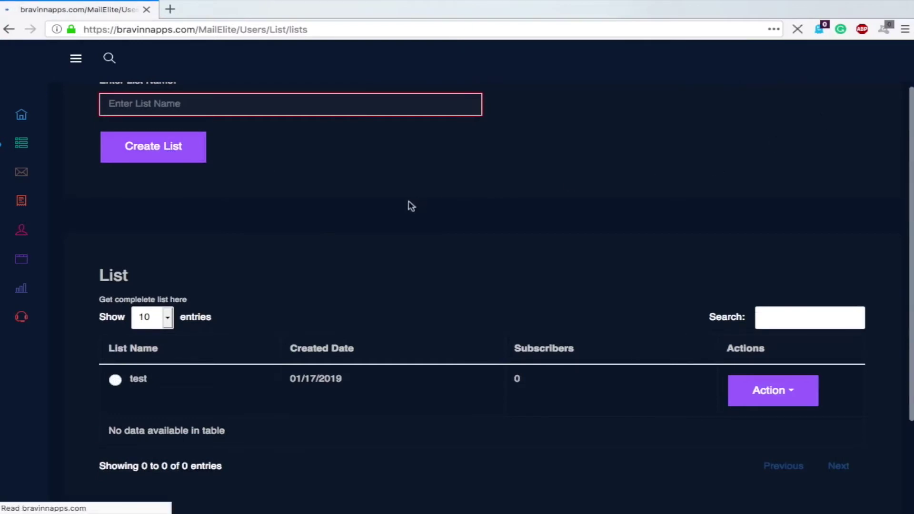
Return from the new list's page to the dashboard
scroll(411, 206, down, 2)
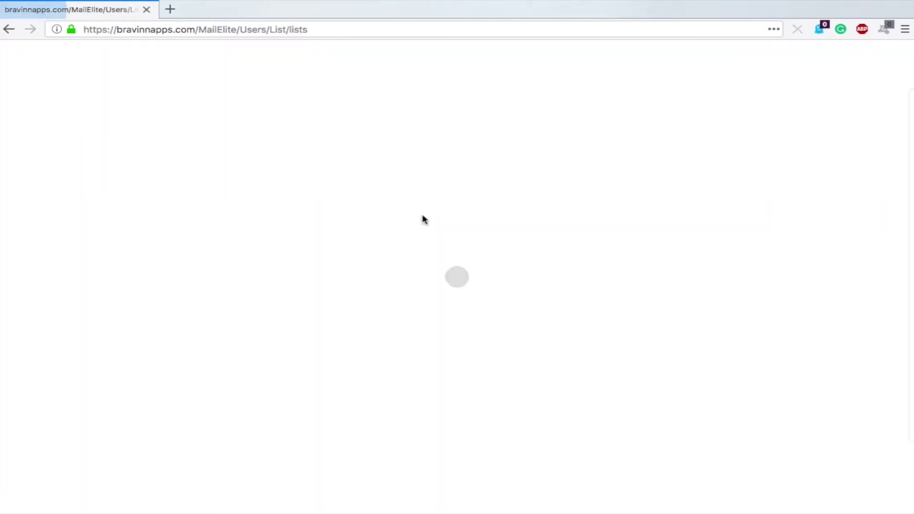
scroll(425, 219, up, 2)
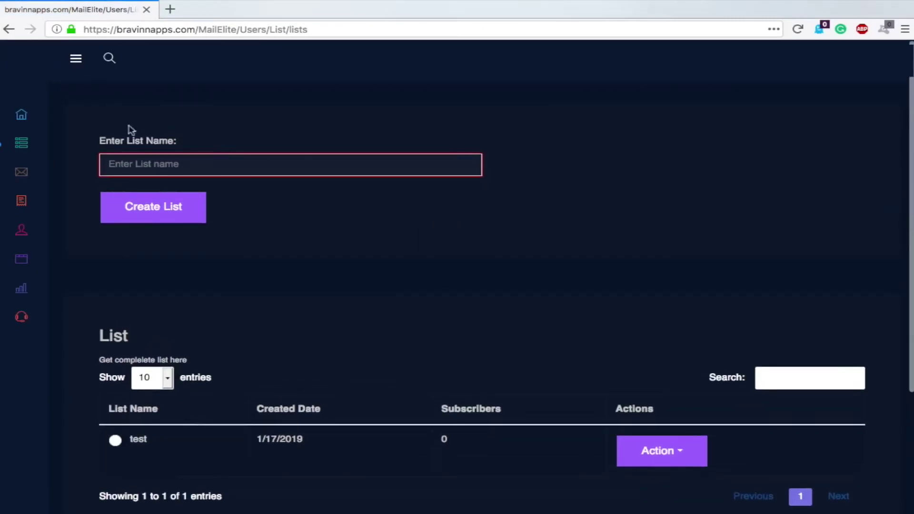
mouse_move(51, 141)
click(71, 120)
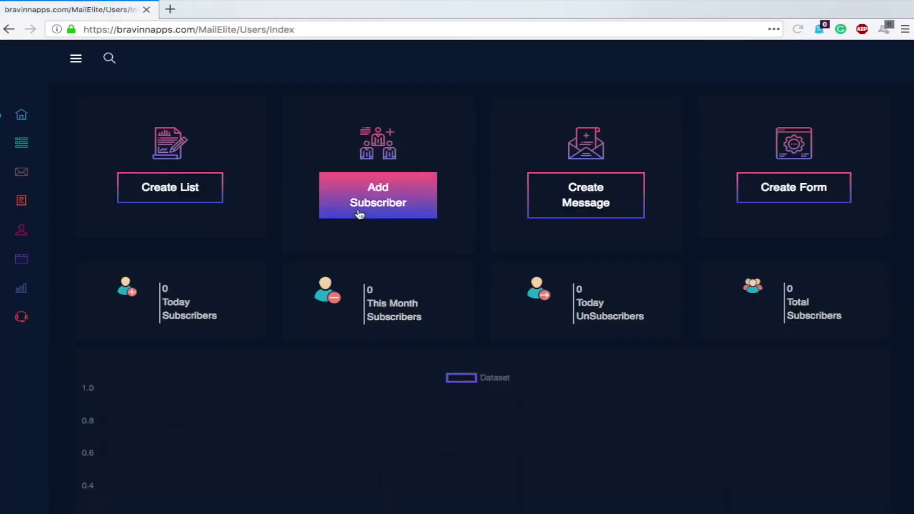
Start a one-by-one subscriber entry and fill in the subscriber's e-mail address and first name
click(387, 204)
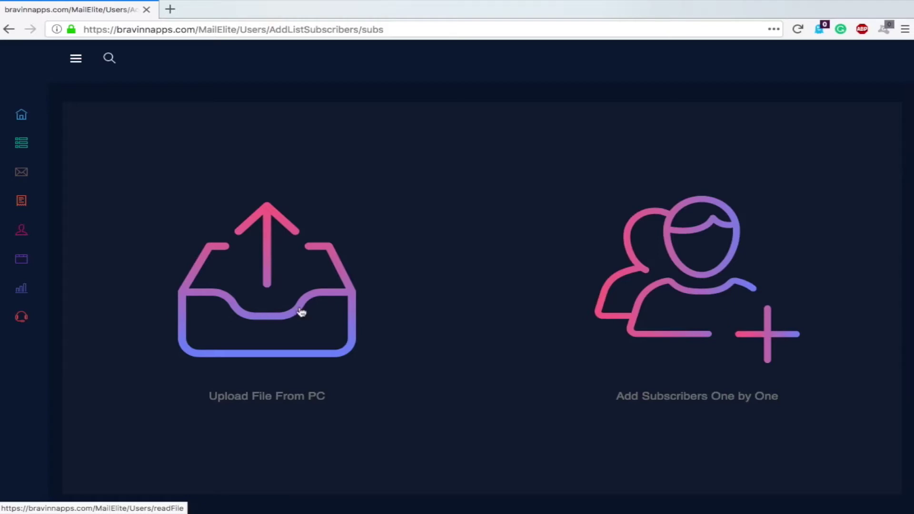
click(678, 326)
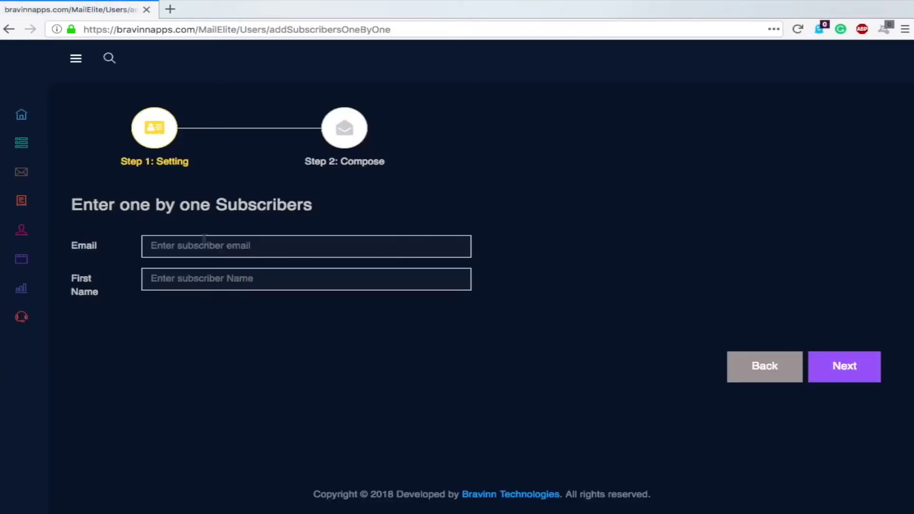
click(204, 240)
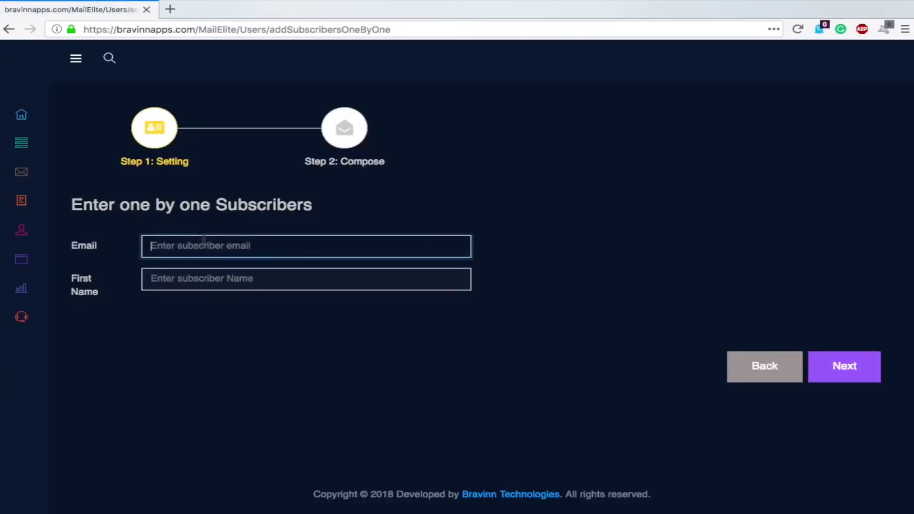
text(test@)
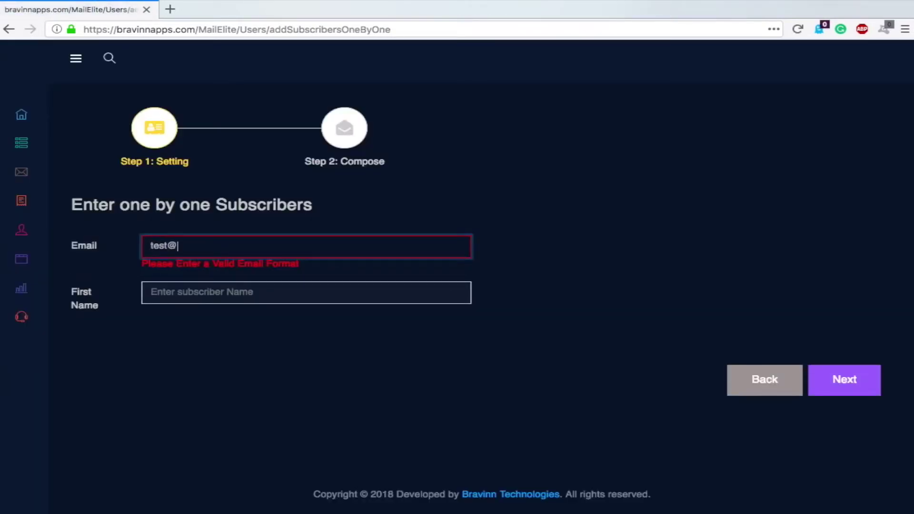
text(test.com)
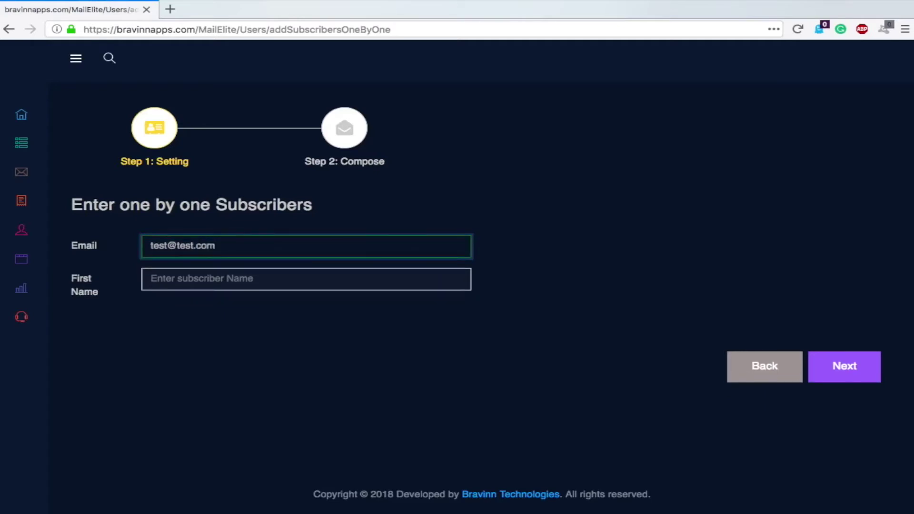
click(174, 284)
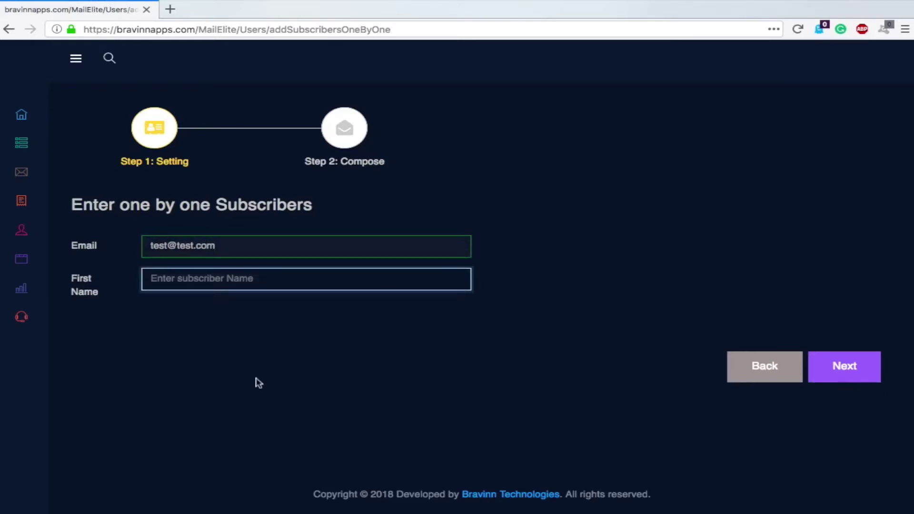
text(Test)
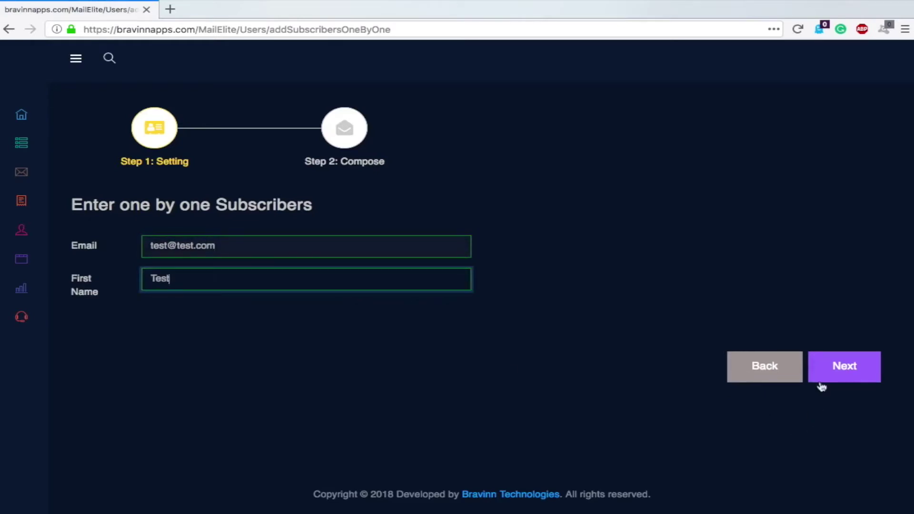
Assign the new subscriber to the test list and submit it
click(845, 374)
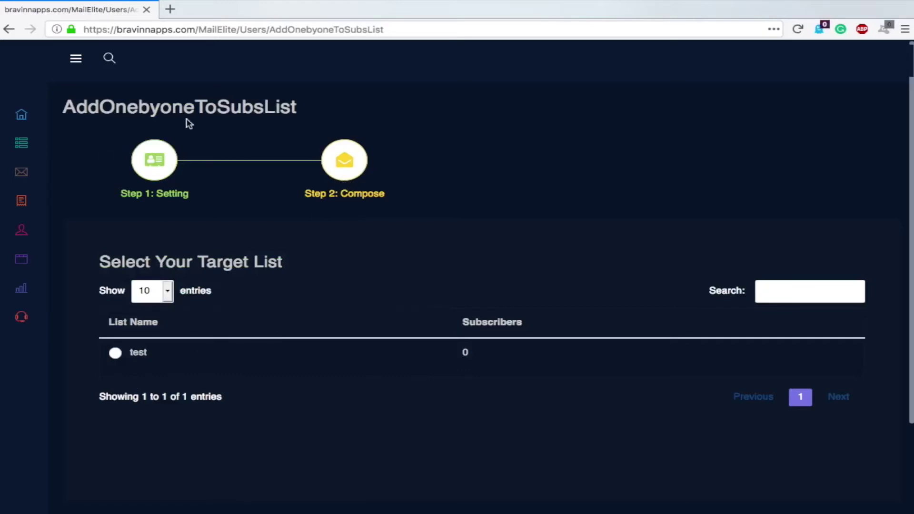
click(115, 353)
scroll(432, 368, down, 4)
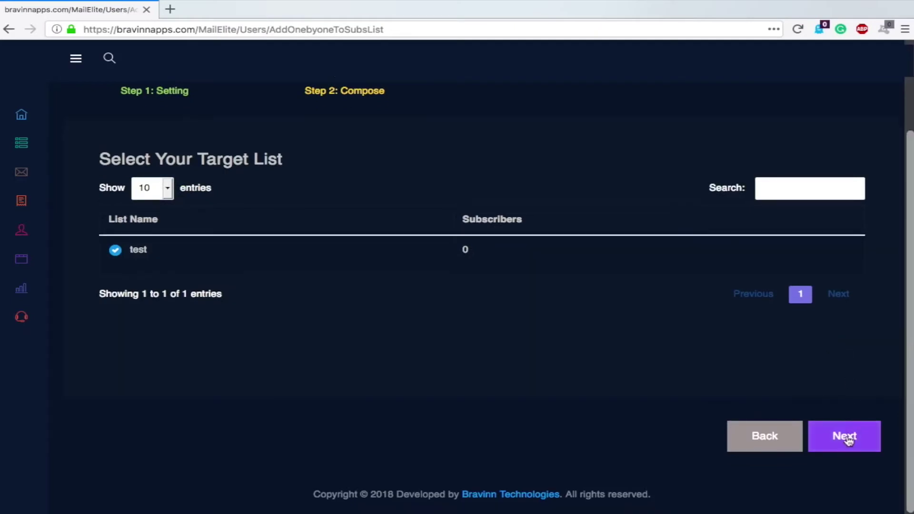
click(846, 438)
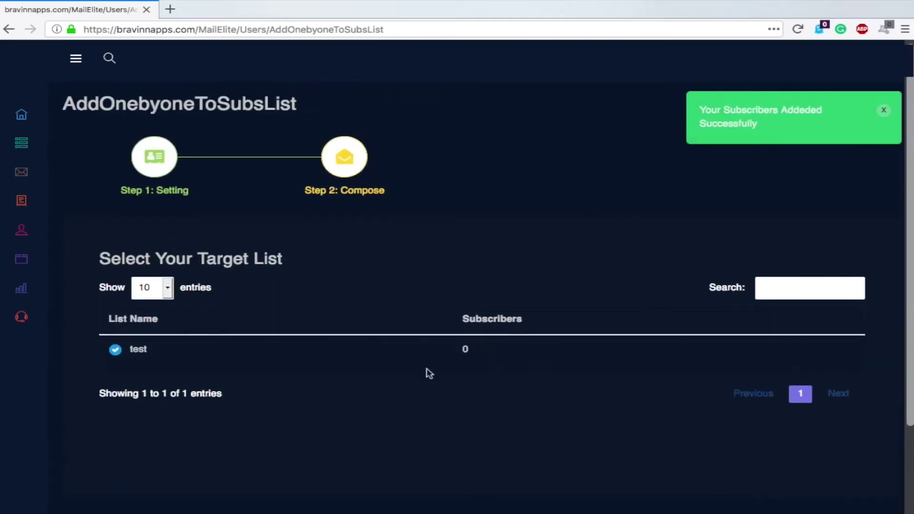
Visit the mailing lists page, then open the Email section's empty Sent Mail List
mouse_move(21, 116)
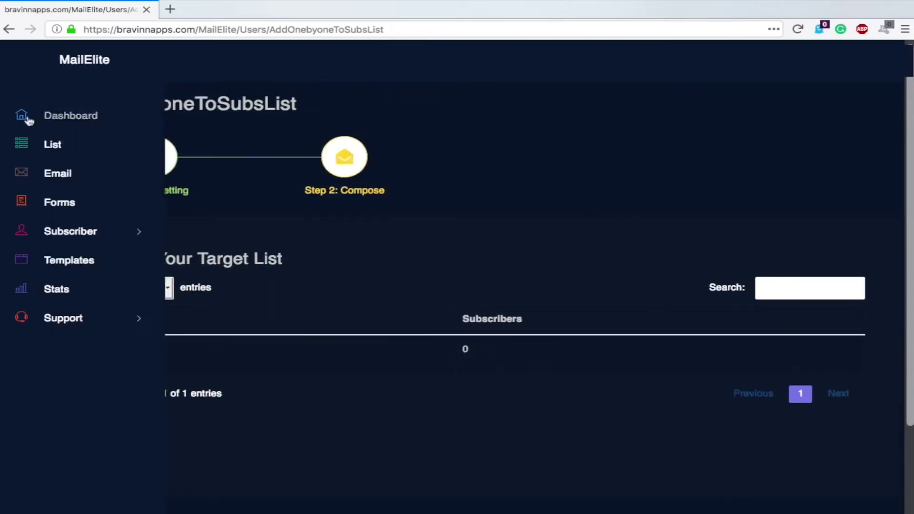
click(57, 179)
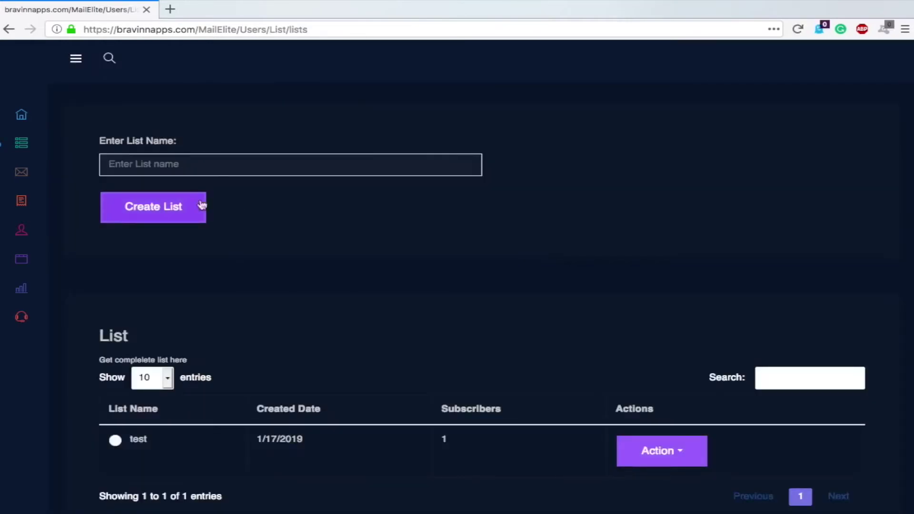
mouse_move(8, 142)
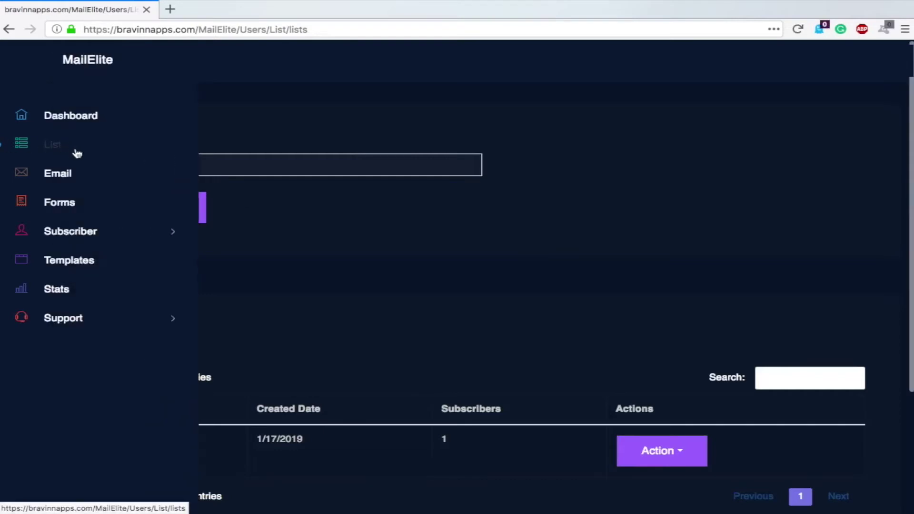
click(66, 177)
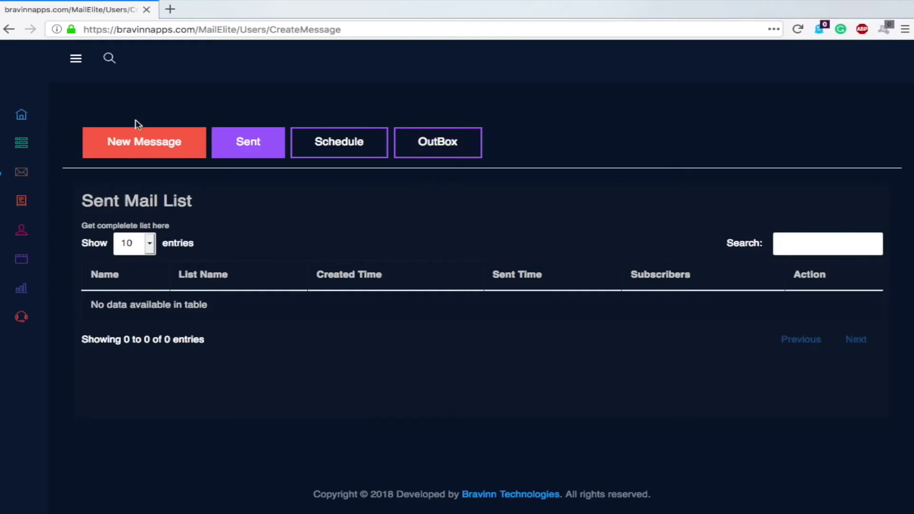
Start a new message using the Plain Text Editor
click(138, 142)
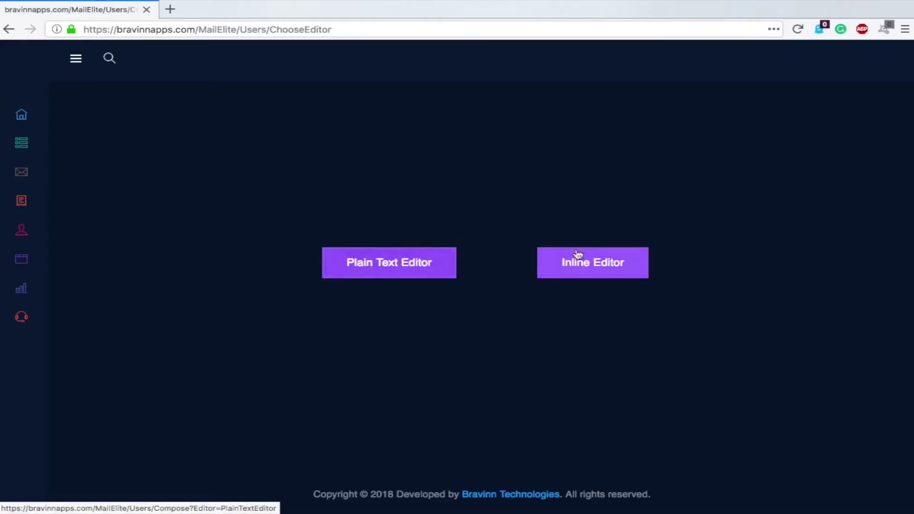
click(388, 271)
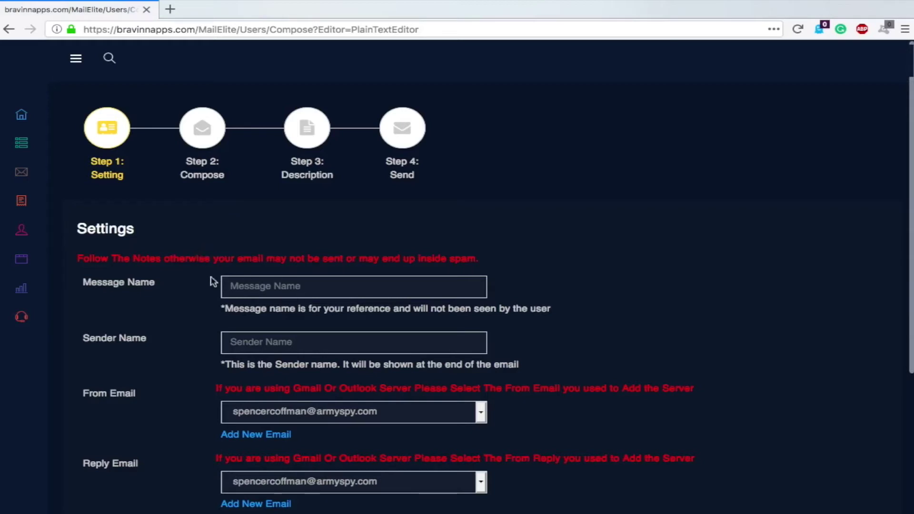
Enter 'Test' as both the message name and the sender name
click(279, 291)
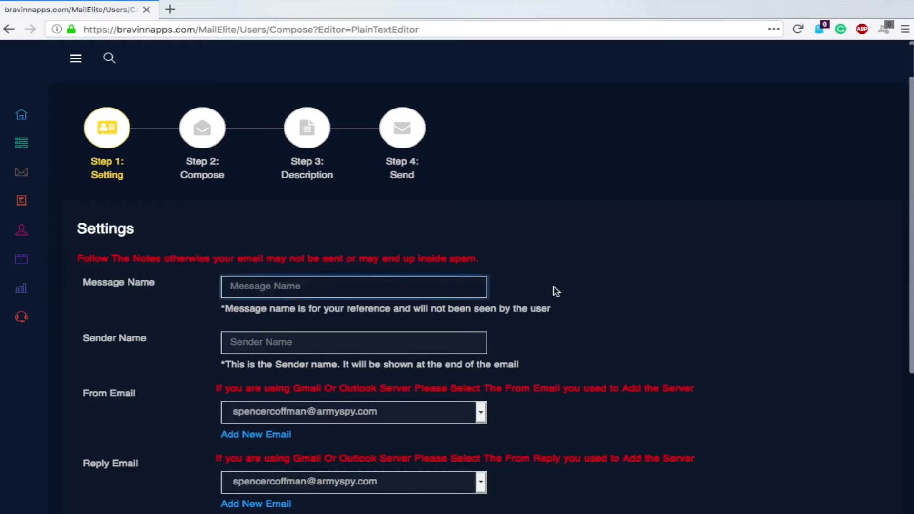
text(Test)
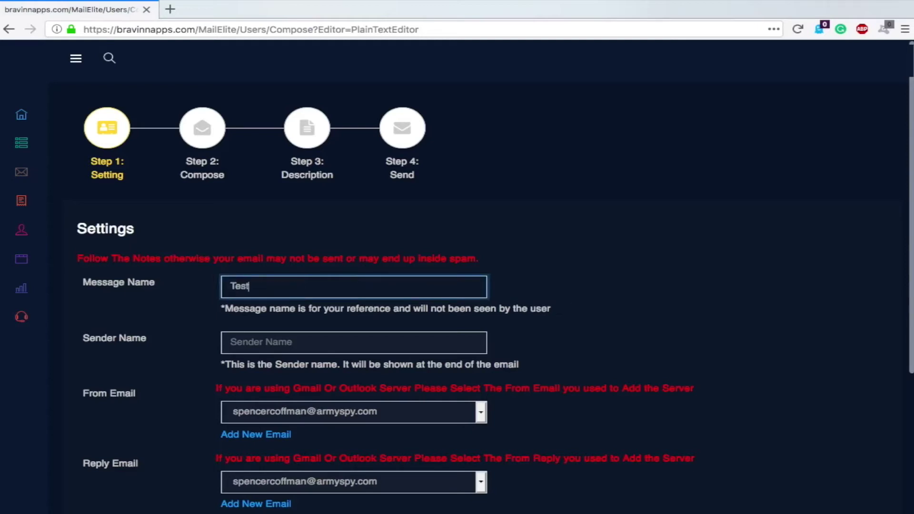
click(342, 339)
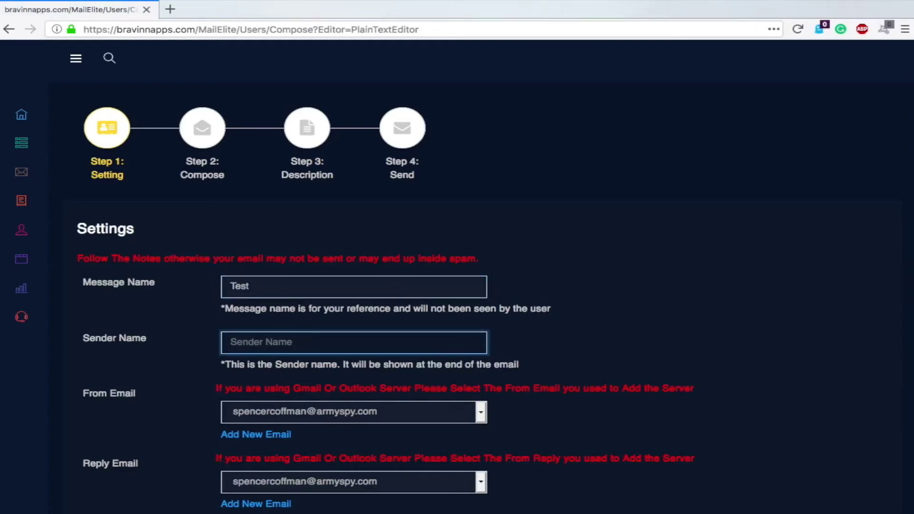
text(Test)
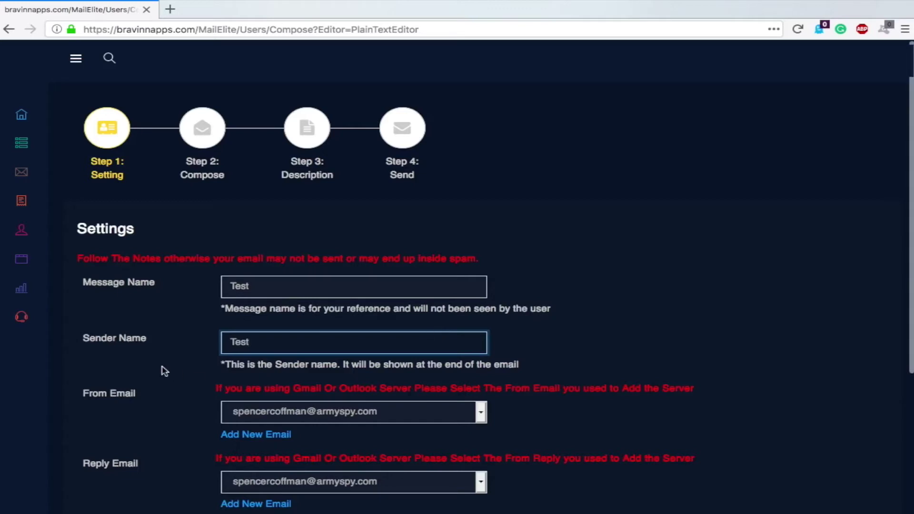
scroll(904, 291, down, 5)
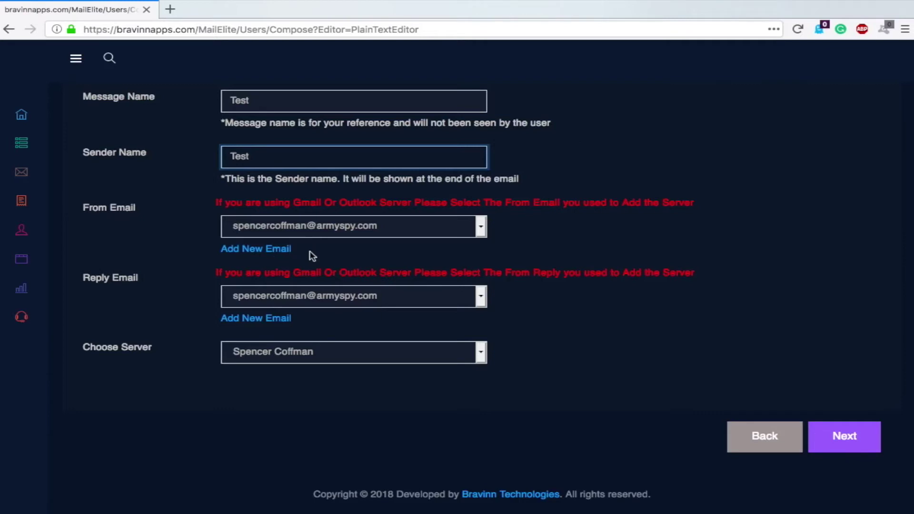
Keep the default From address and sending server, then continue to composing
click(480, 228)
click(457, 228)
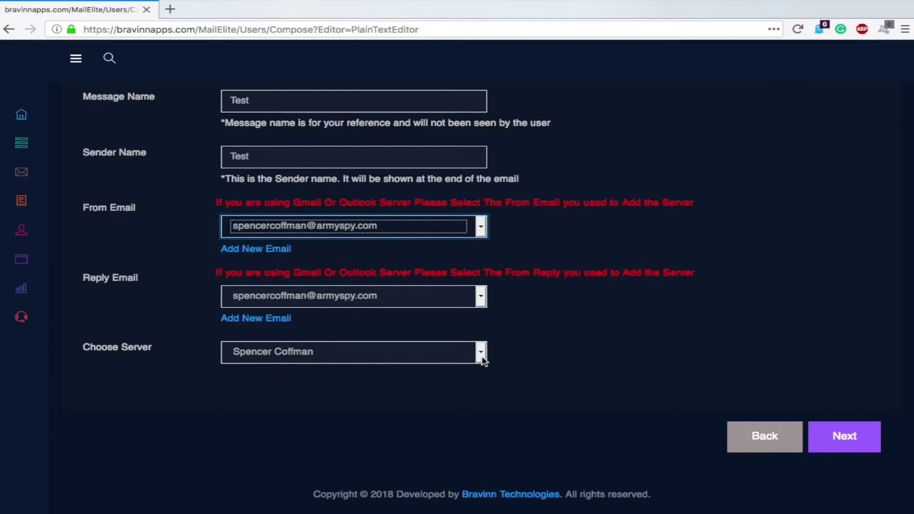
click(481, 352)
click(557, 355)
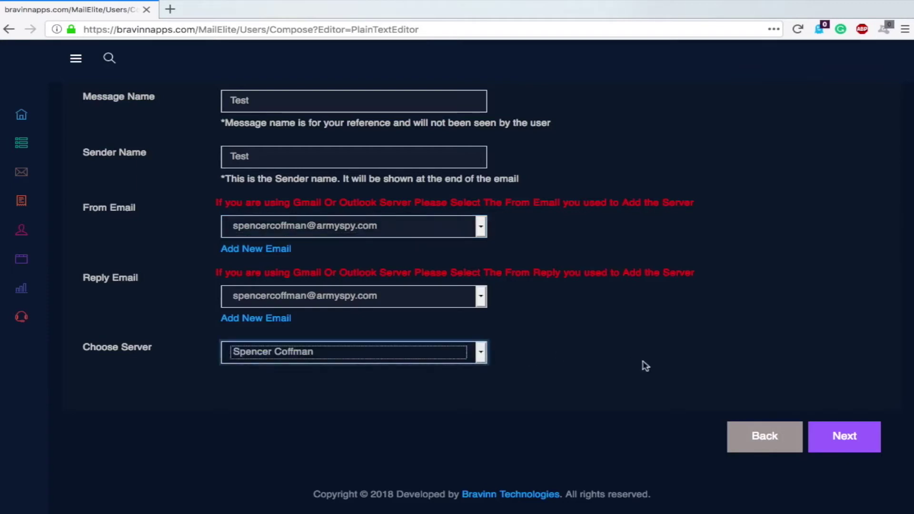
click(844, 437)
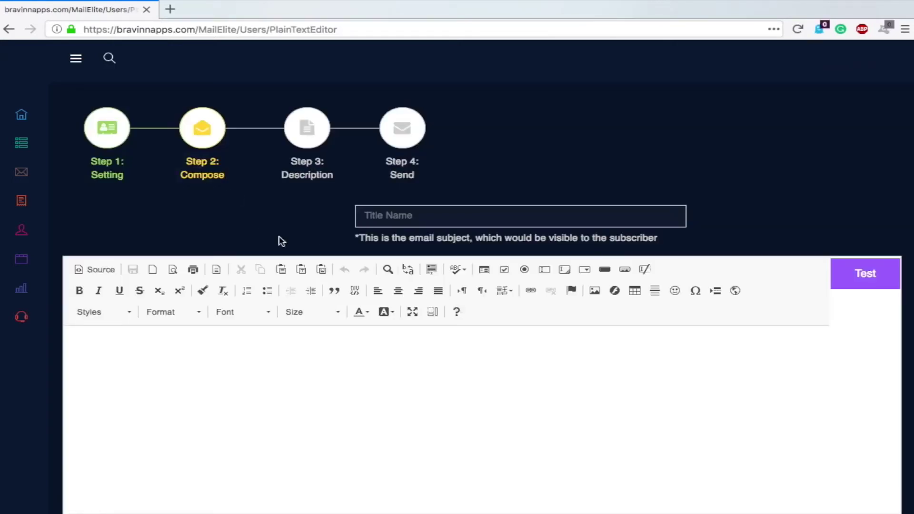
Enter subject 'Test' and body 'this is a test message. I hope you're having a great day!'
click(448, 215)
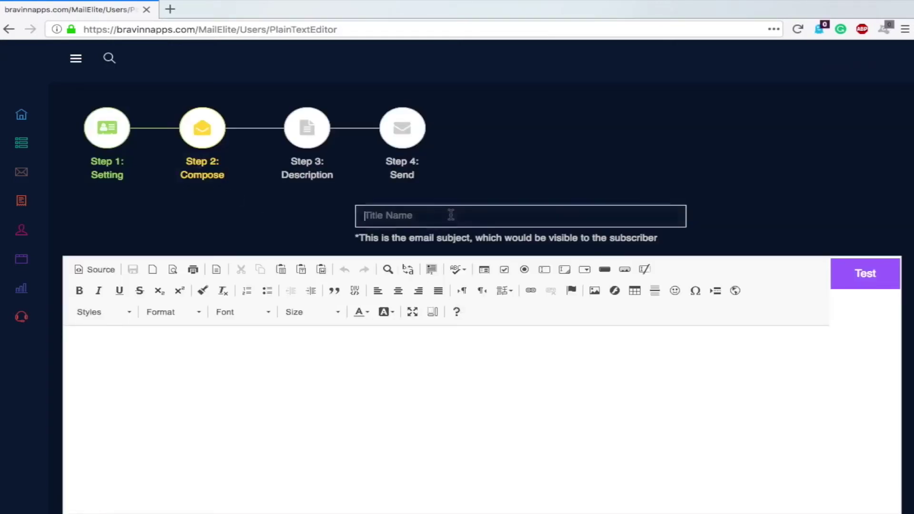
text(Test)
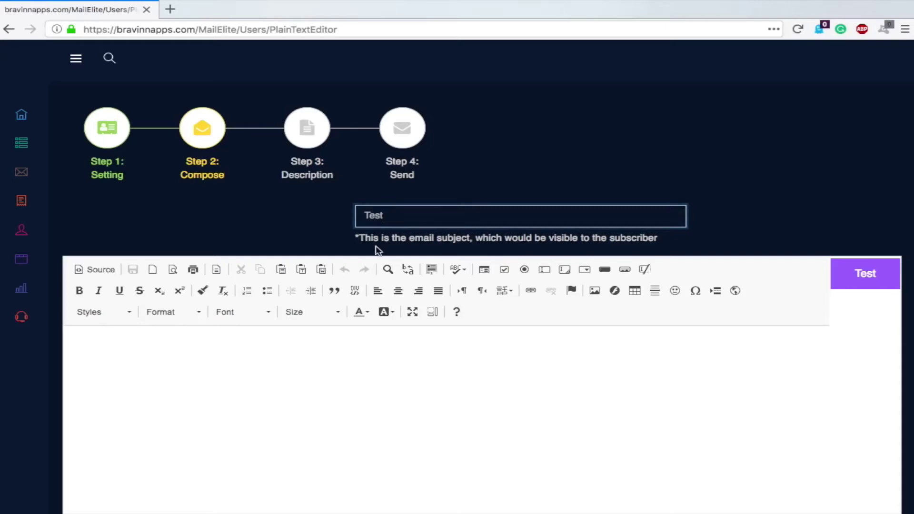
click(321, 396)
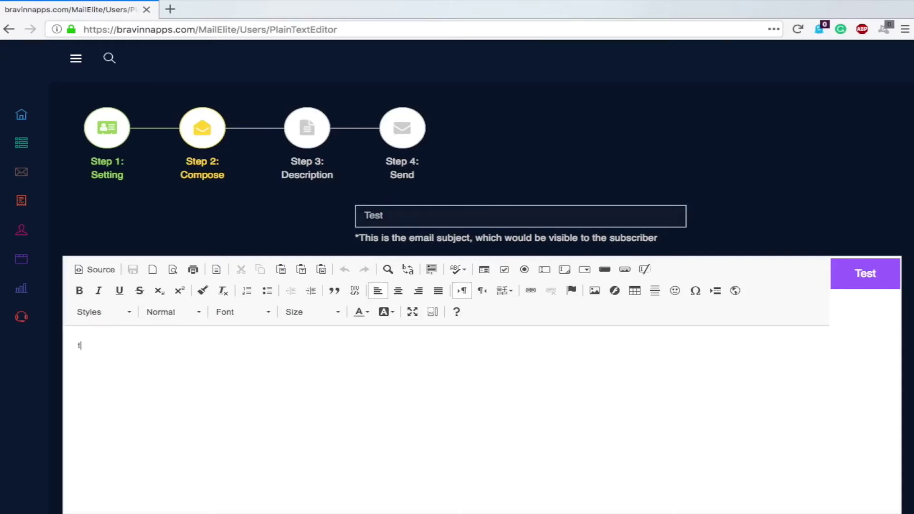
text(this is a test message. I hope you're having a great)
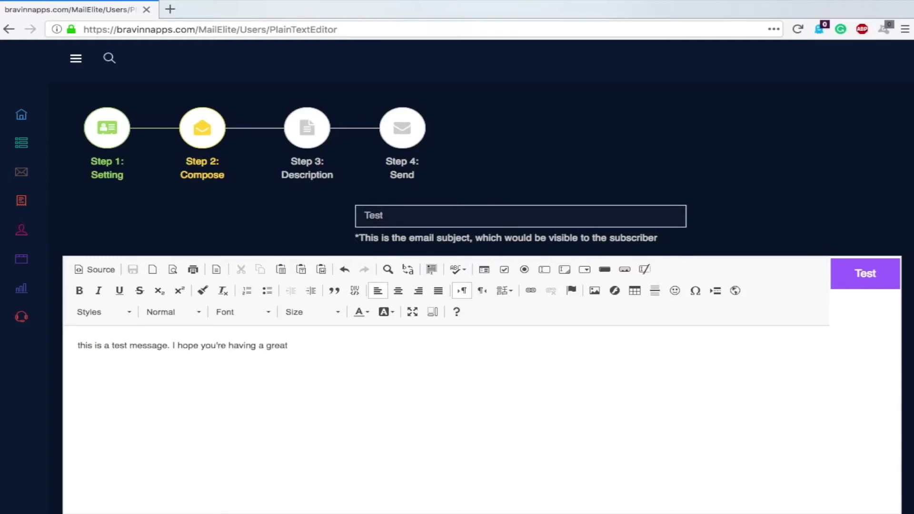
text(day!)
scroll(722, 202, down, 4)
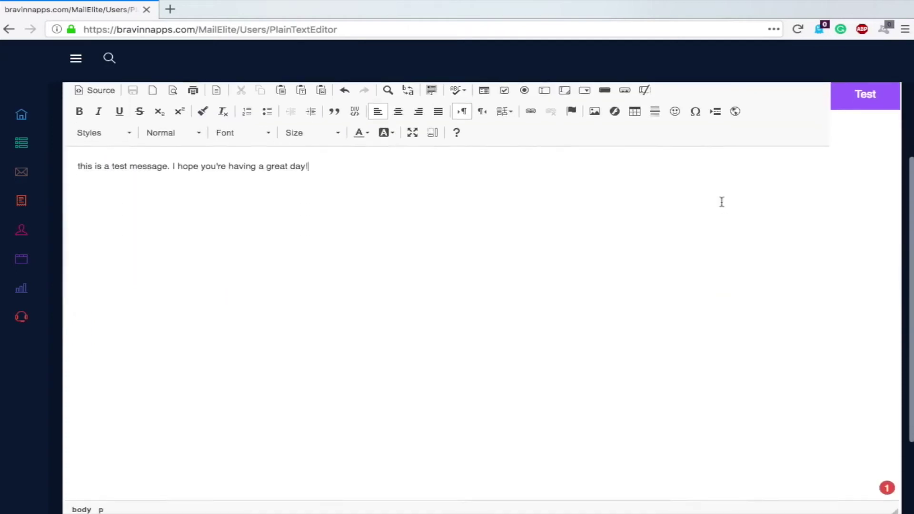
scroll(721, 201, up, 2)
Bring up the test-email prompt and close it without sending
click(857, 170)
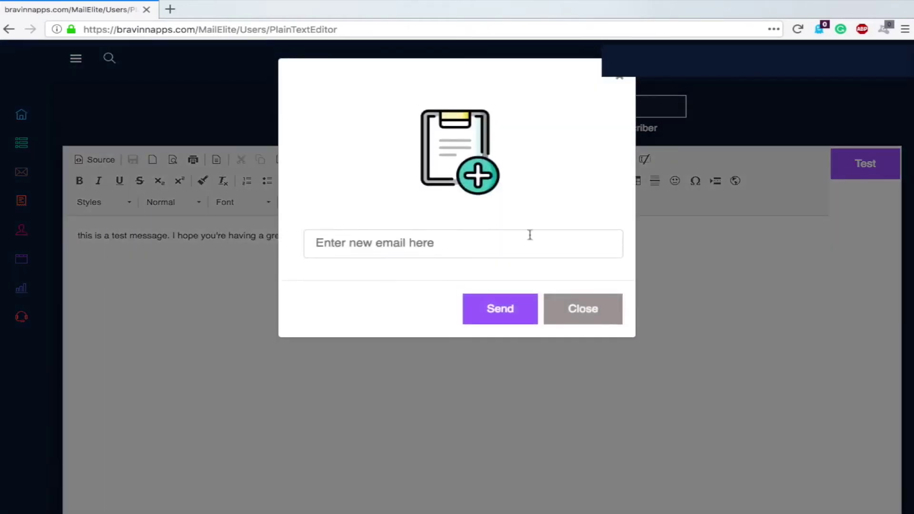
click(375, 245)
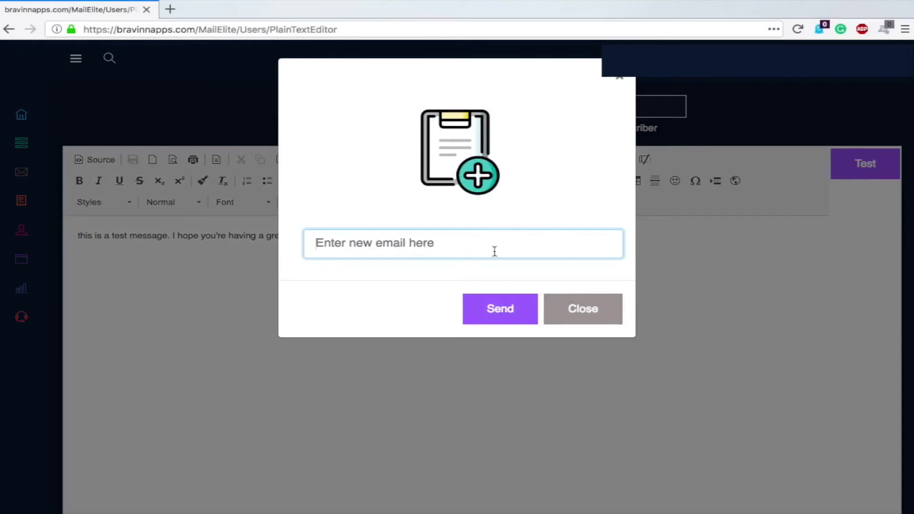
click(578, 314)
scroll(764, 310, down, 5)
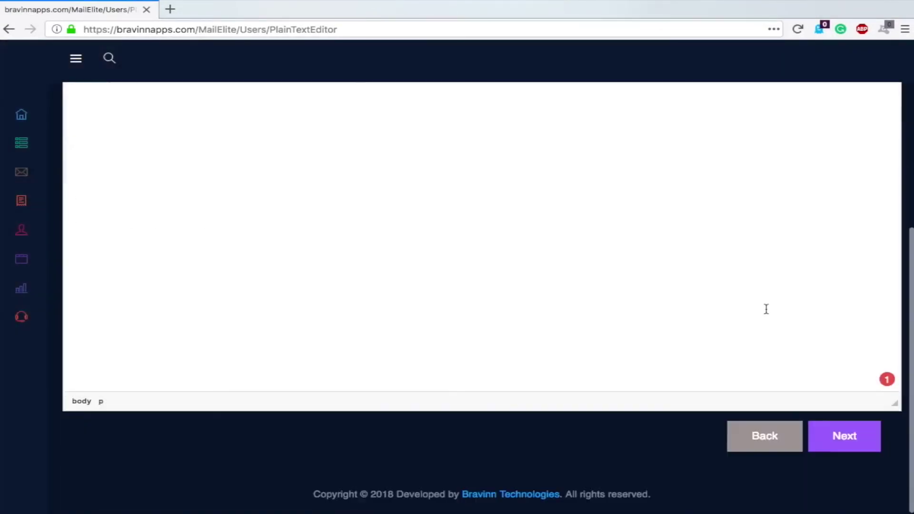
Choose the test list as recipients and advance to the Step 4 Send summary
click(852, 449)
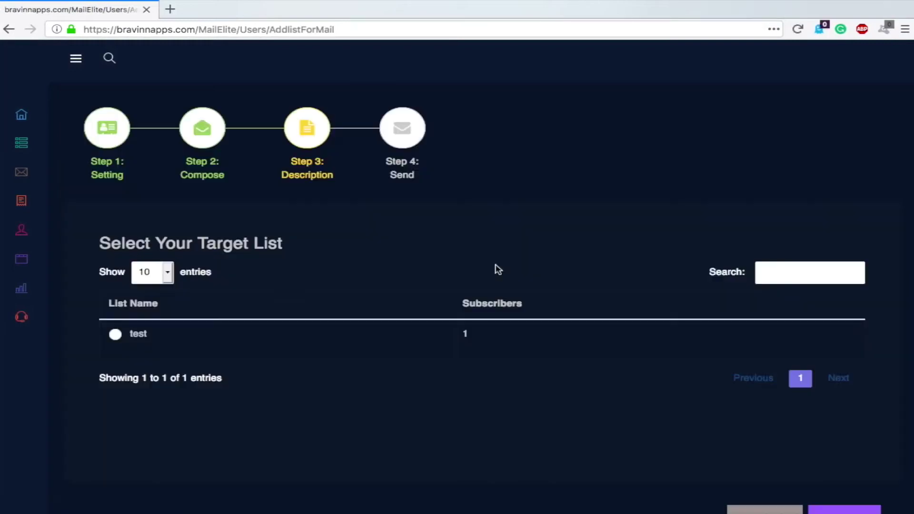
scroll(323, 222, down, 1)
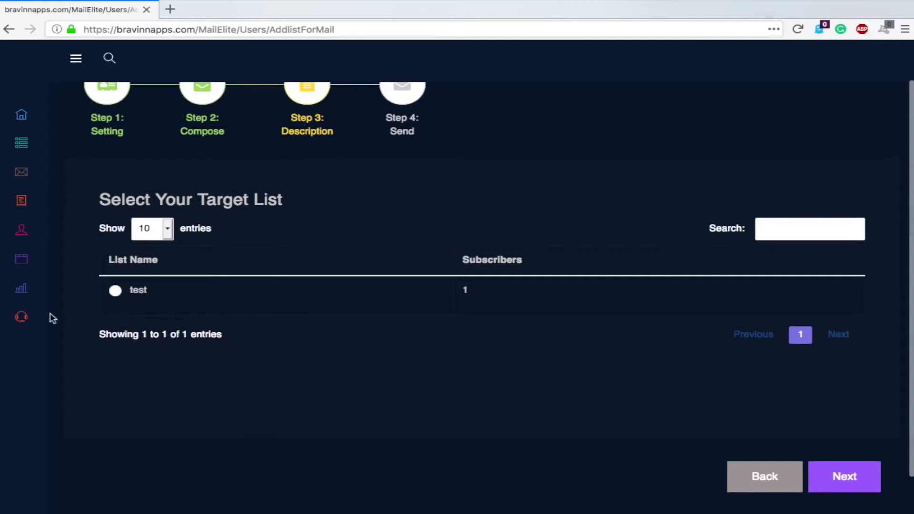
triple_click(303, 129)
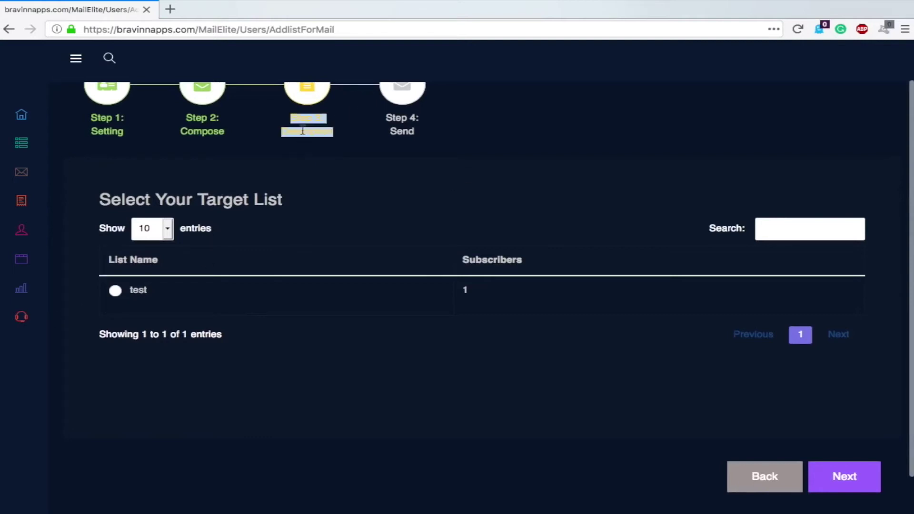
click(322, 135)
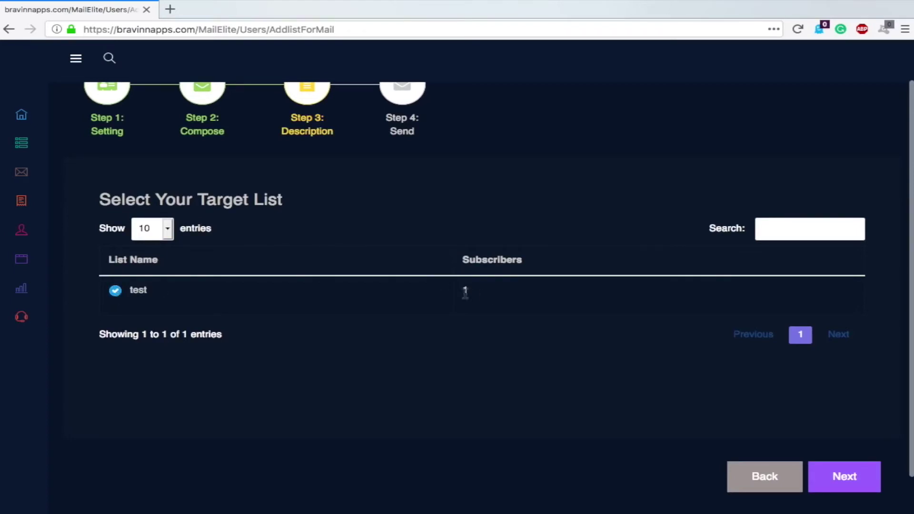
click(844, 477)
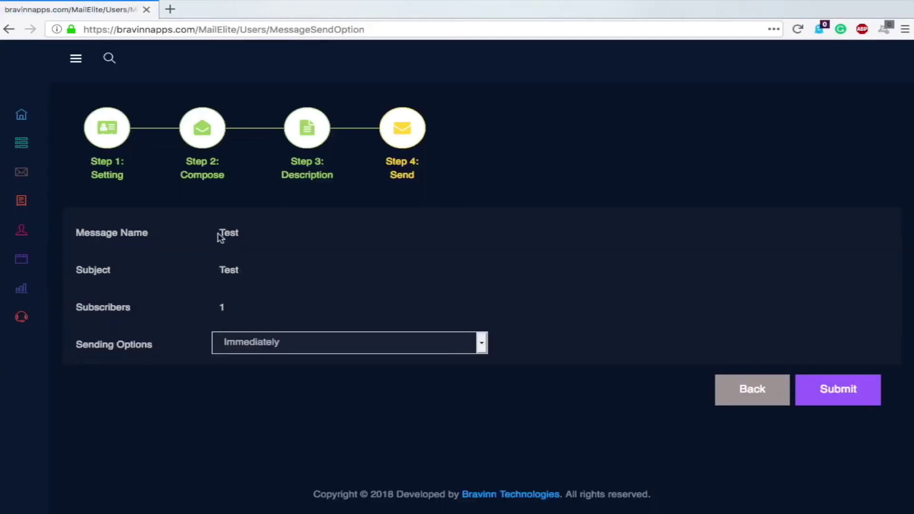
Switch the sending option to Schedule and pick January 31 in the calendar
click(307, 341)
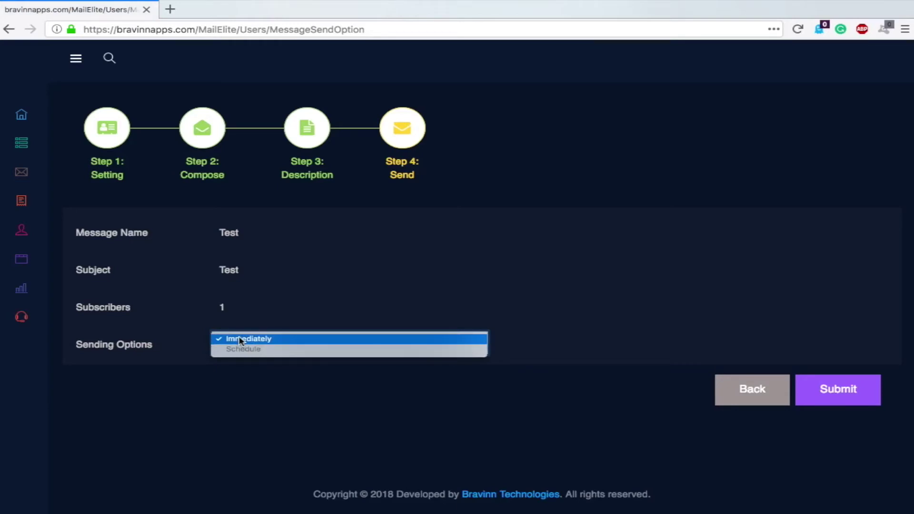
click(245, 351)
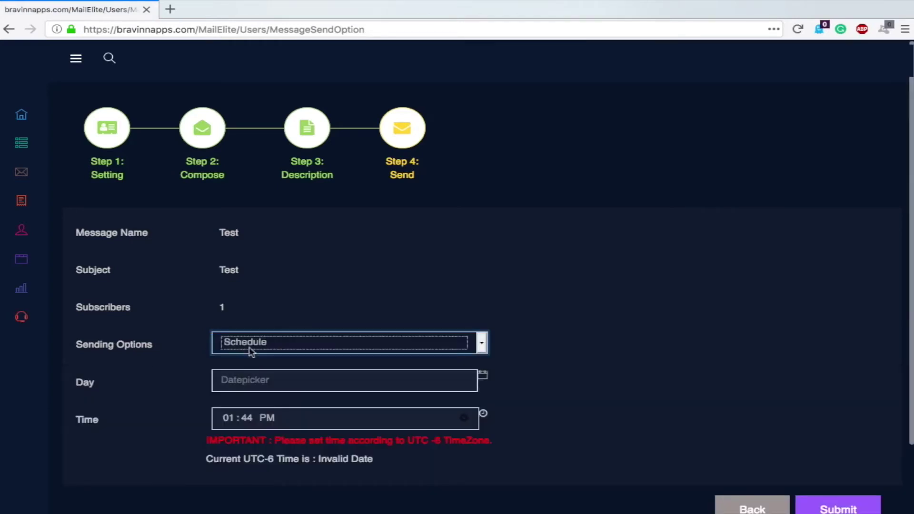
scroll(406, 298, down, 2)
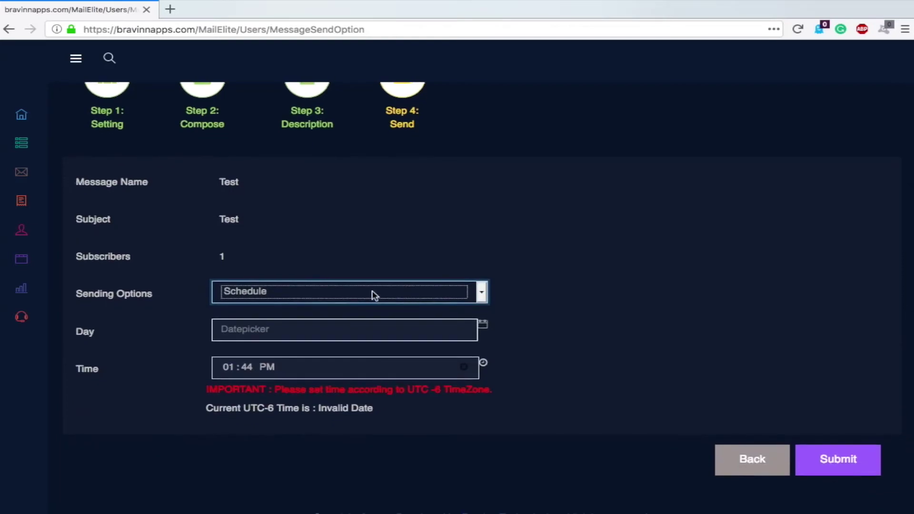
scroll(333, 299, down, 1)
click(291, 303)
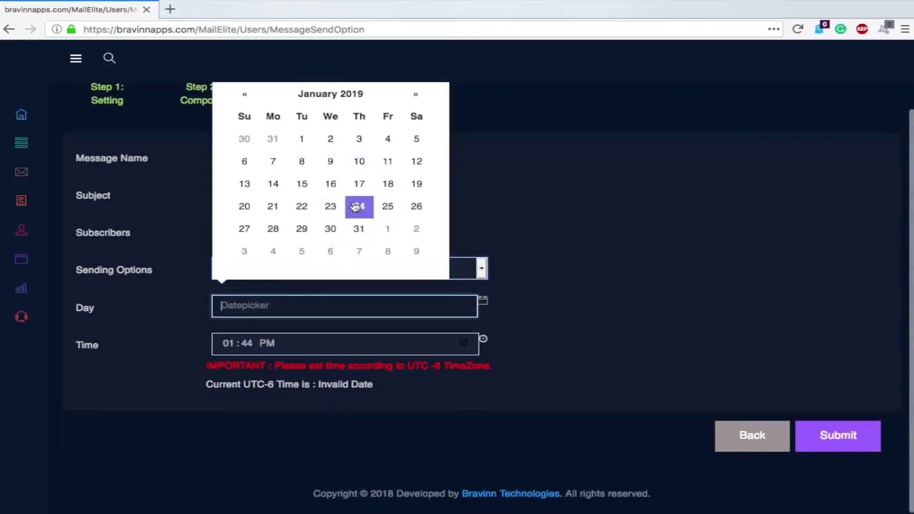
click(359, 228)
click(585, 262)
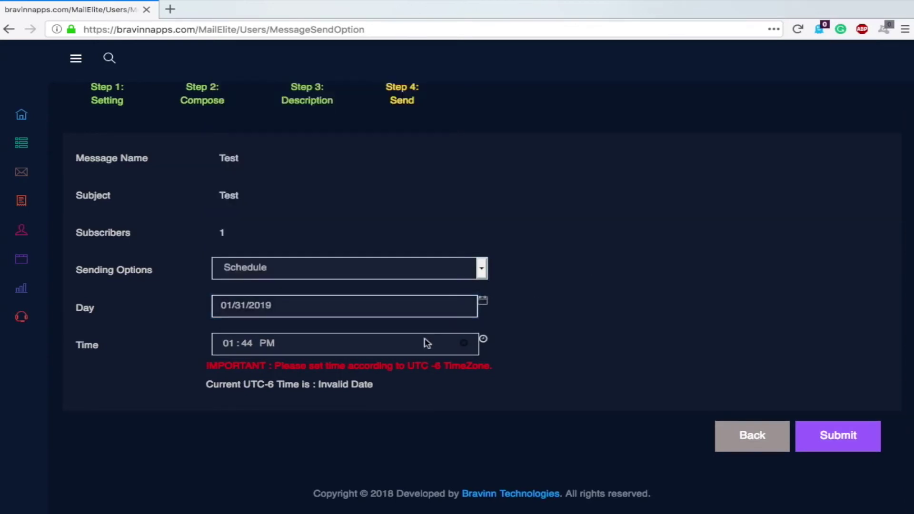
Change the send date to January 23 and the hour to 9, giving 09:44 PM
click(397, 349)
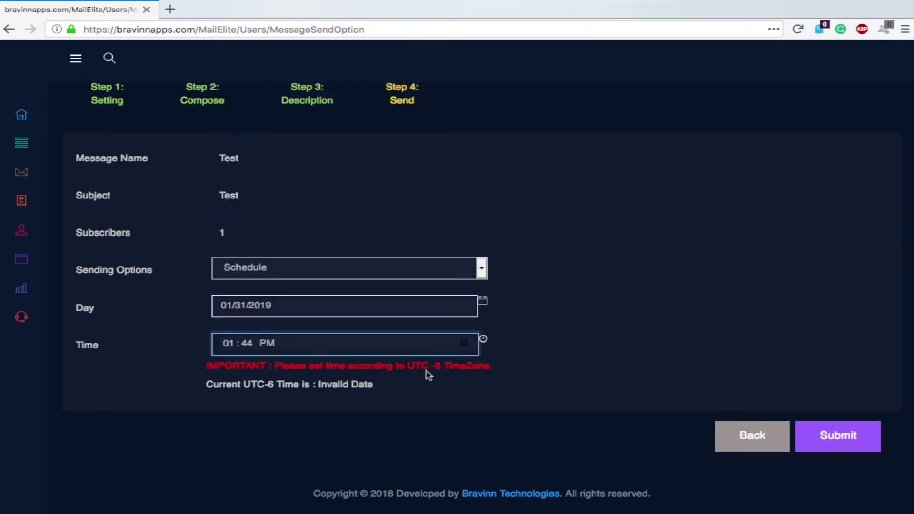
click(385, 371)
double_click(385, 366)
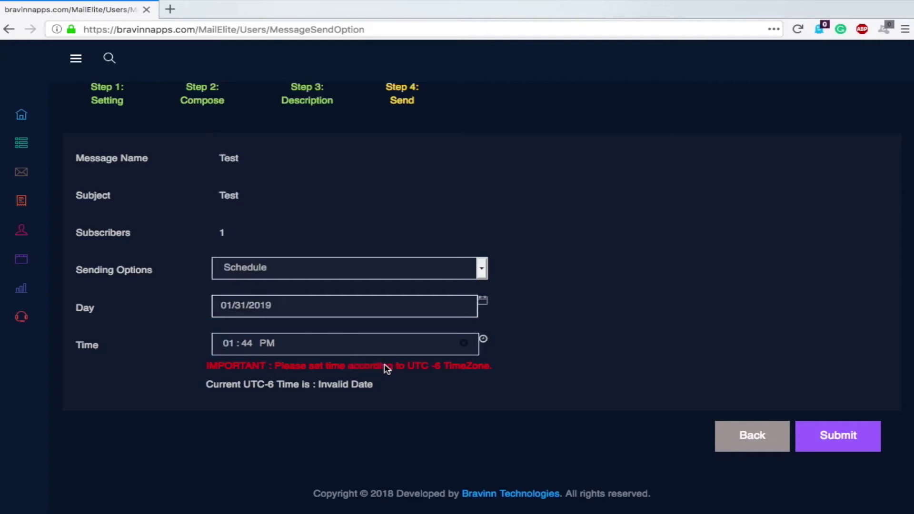
triple_click(384, 367)
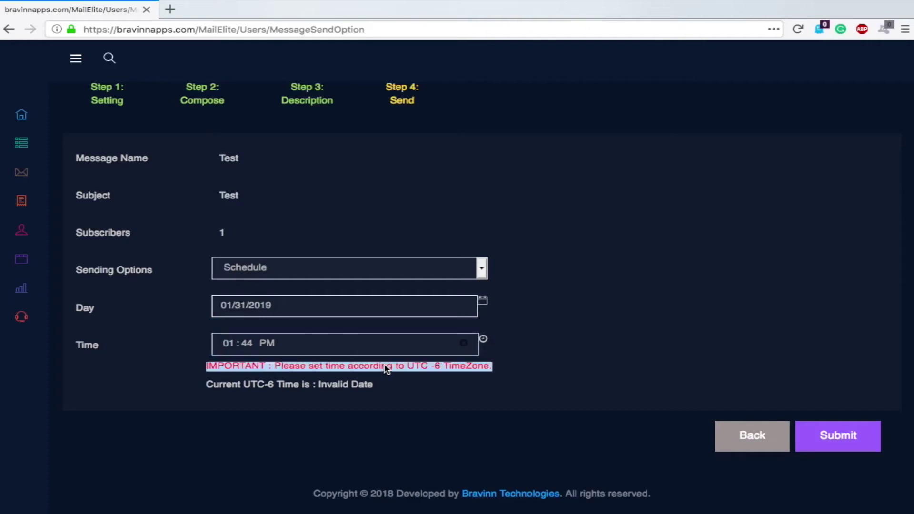
click(418, 374)
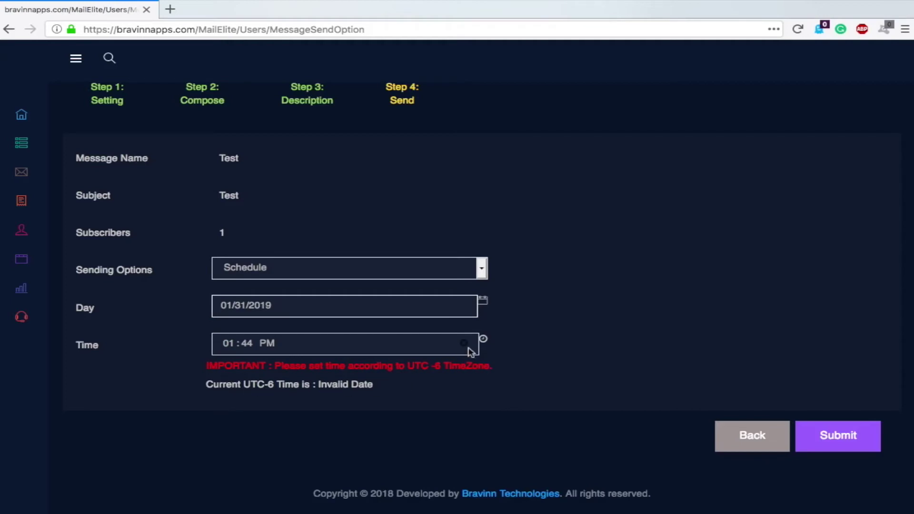
click(399, 350)
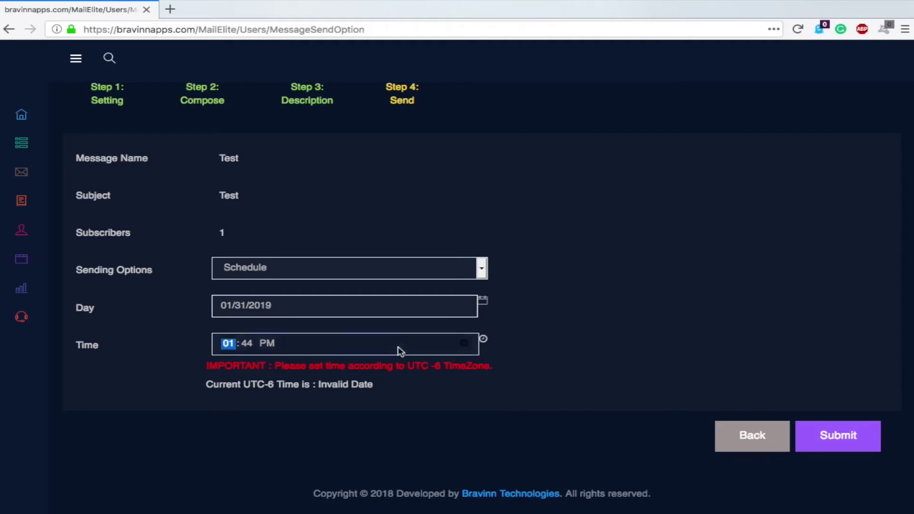
click(317, 306)
click(331, 214)
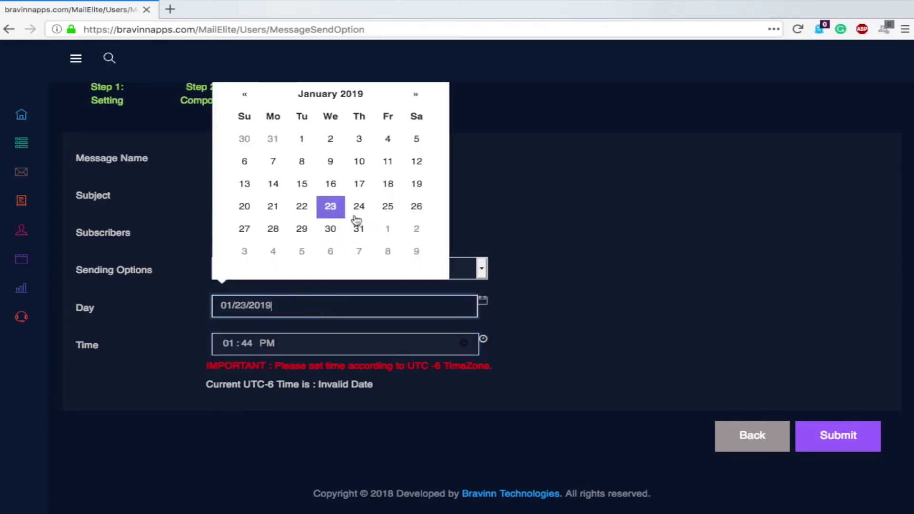
click(389, 352)
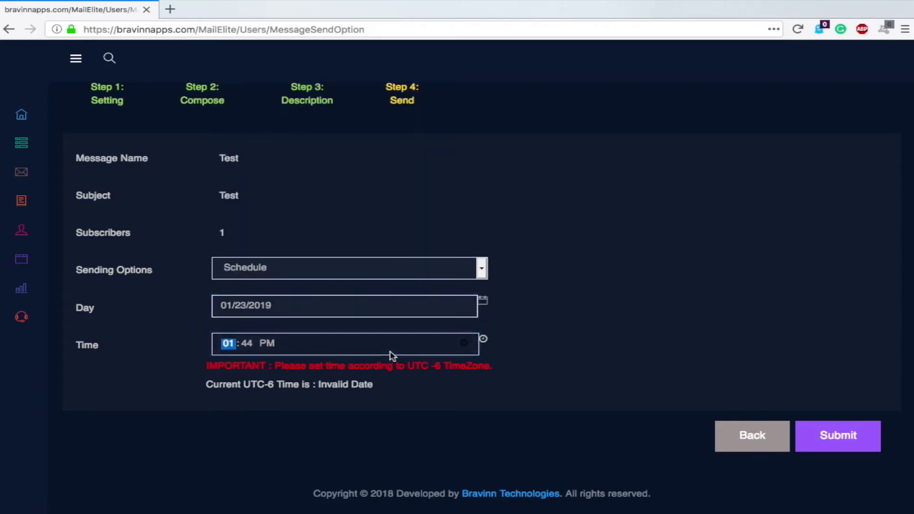
text(9)
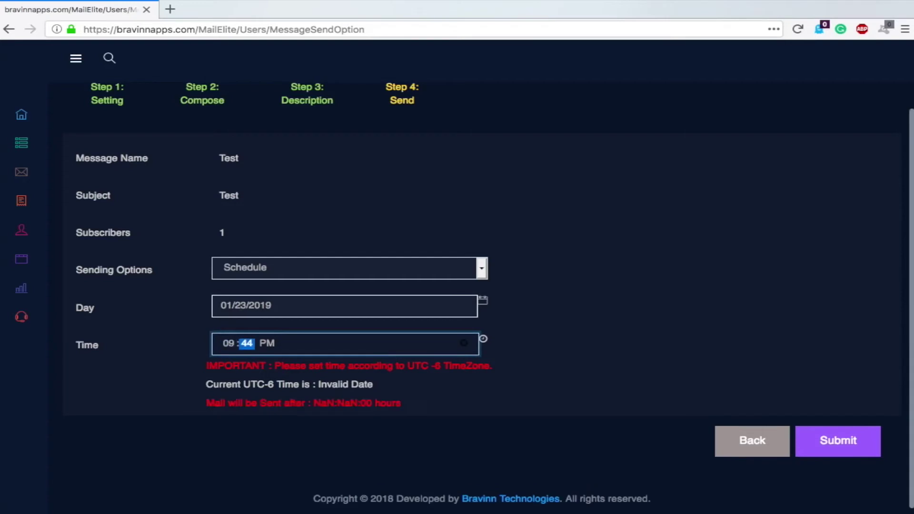
click(653, 327)
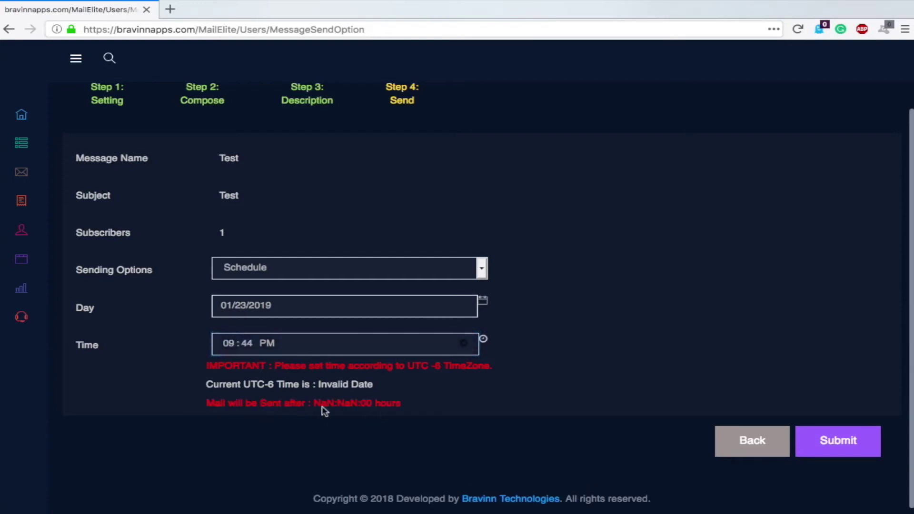
Submit the broadcast and confirm Test is scheduled for 1/23/2019 9:44 PM
click(838, 449)
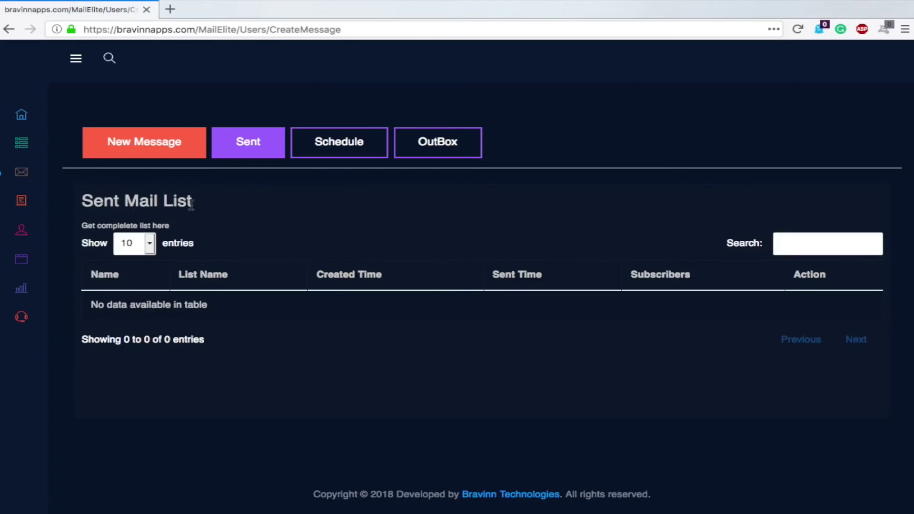
click(357, 143)
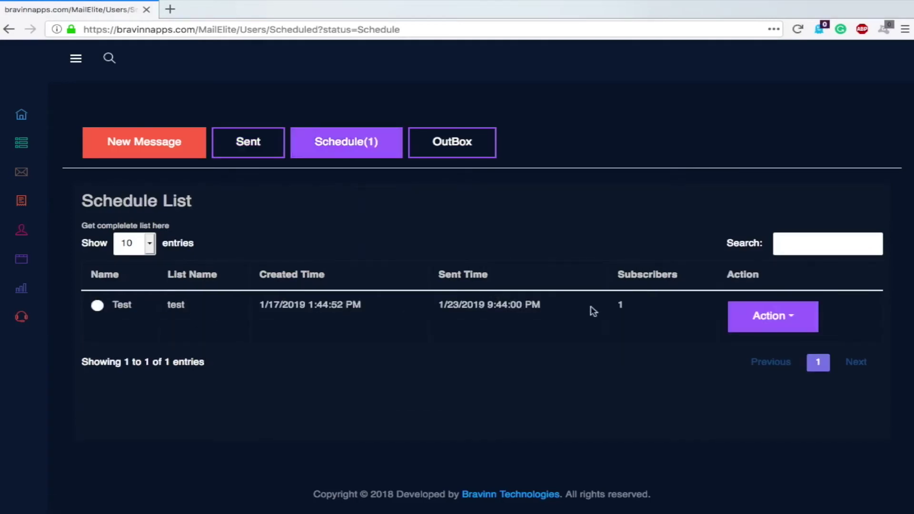
click(795, 327)
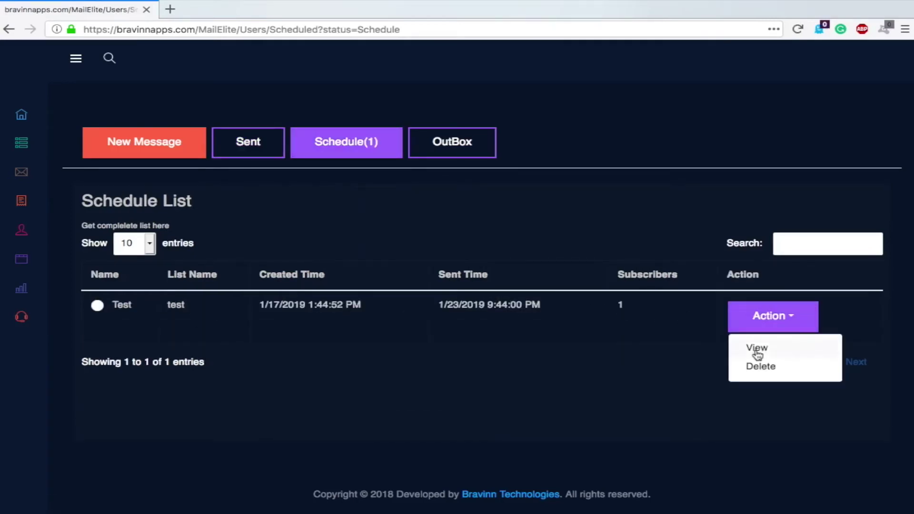
click(756, 369)
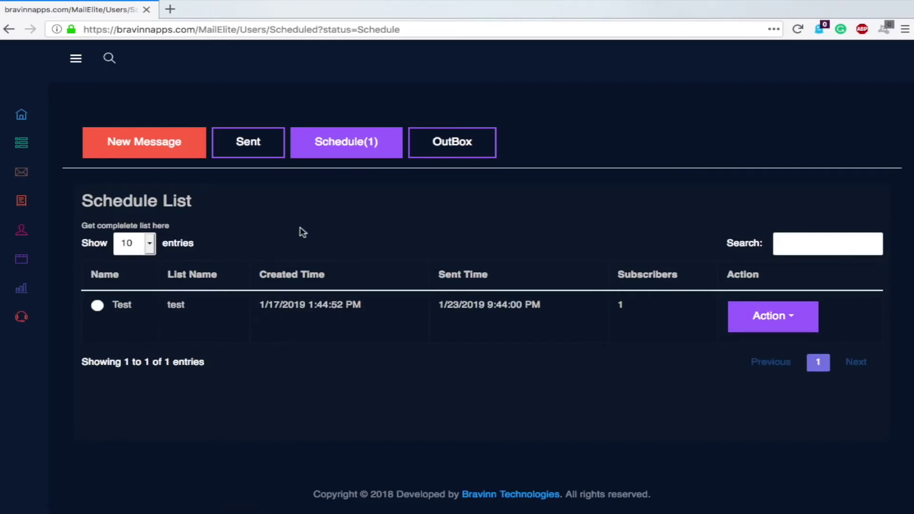
In Forms, create a form named 'test' with the test list ticked, then continue
mouse_move(69, 178)
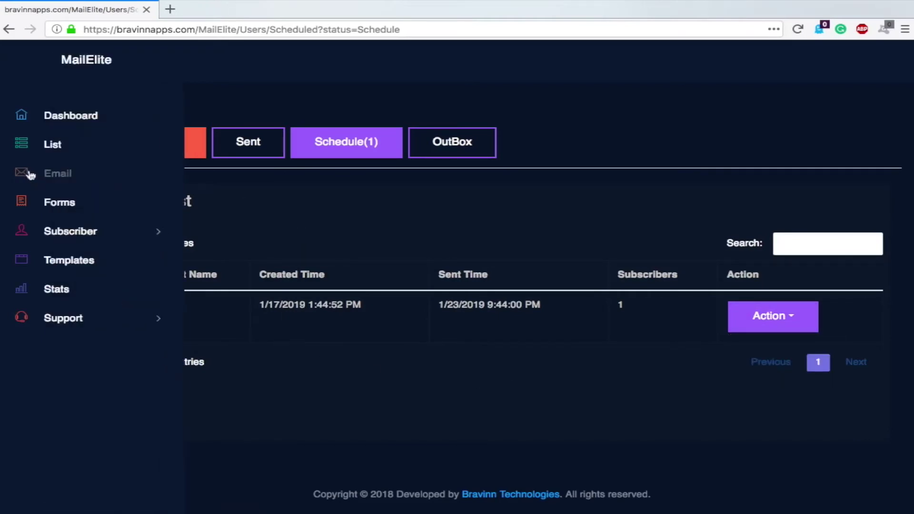
click(60, 207)
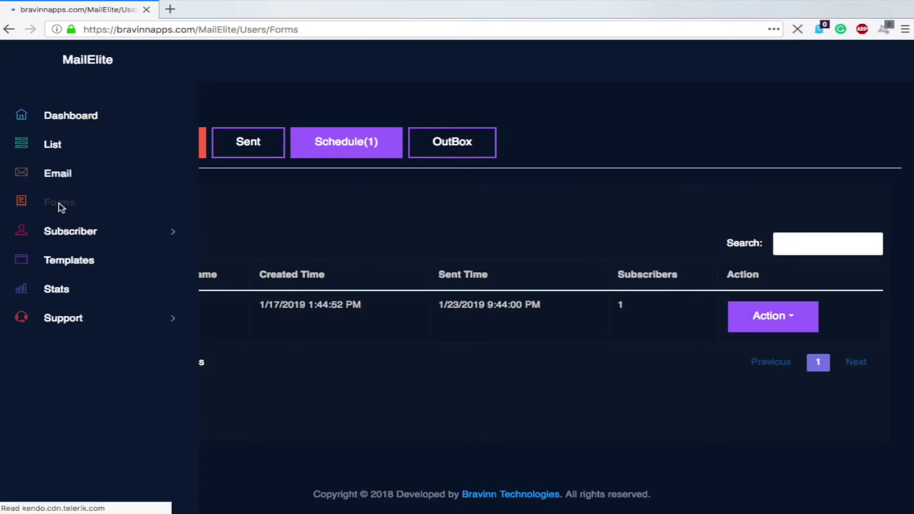
click(146, 157)
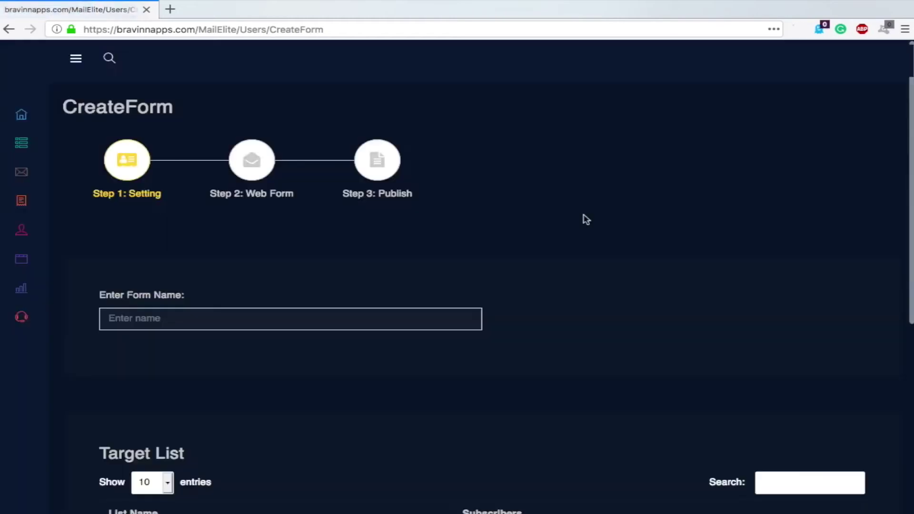
click(196, 322)
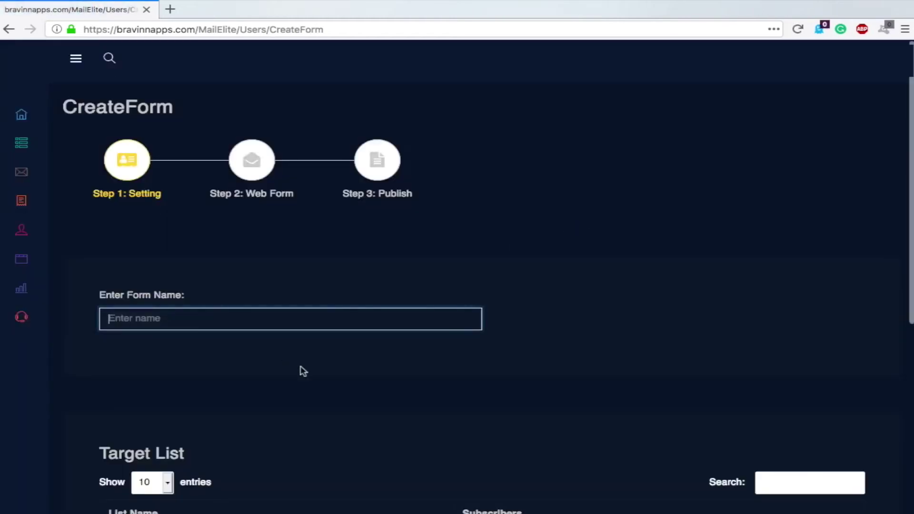
text(test)
scroll(656, 337, down, 6)
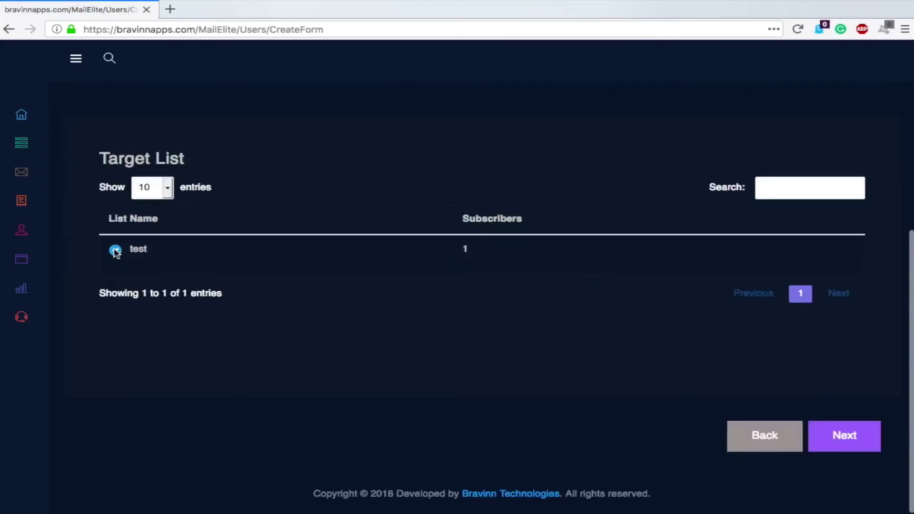
click(834, 436)
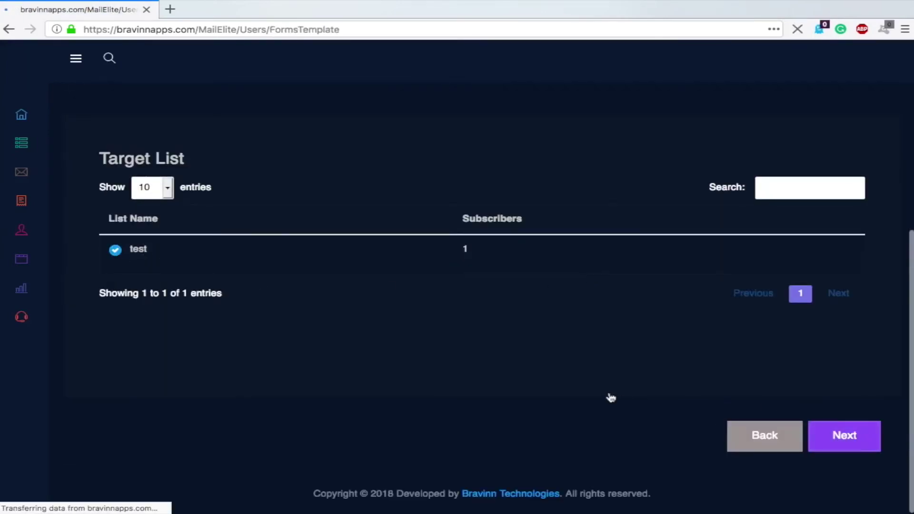
Select the Don't Miss Out Any Update template, name it 'ttes', and continue to the editor
scroll(278, 224, down, 1)
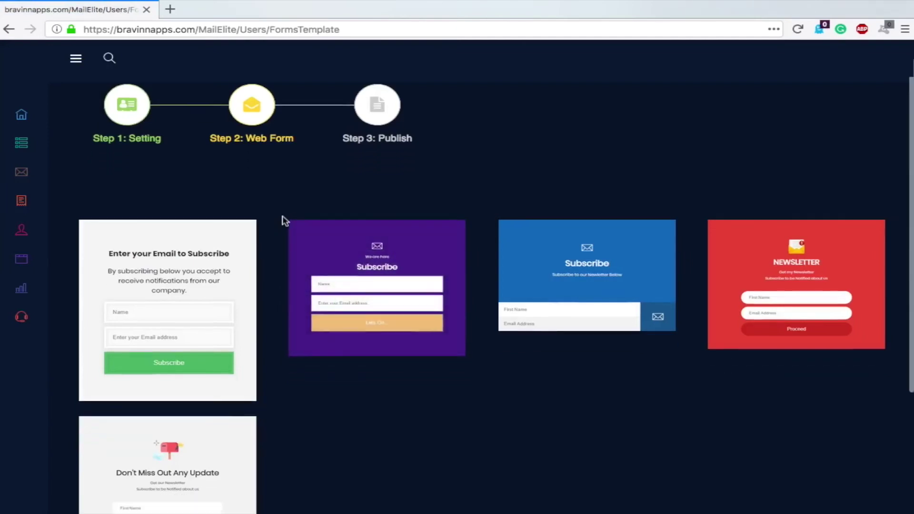
scroll(572, 342, down, 3)
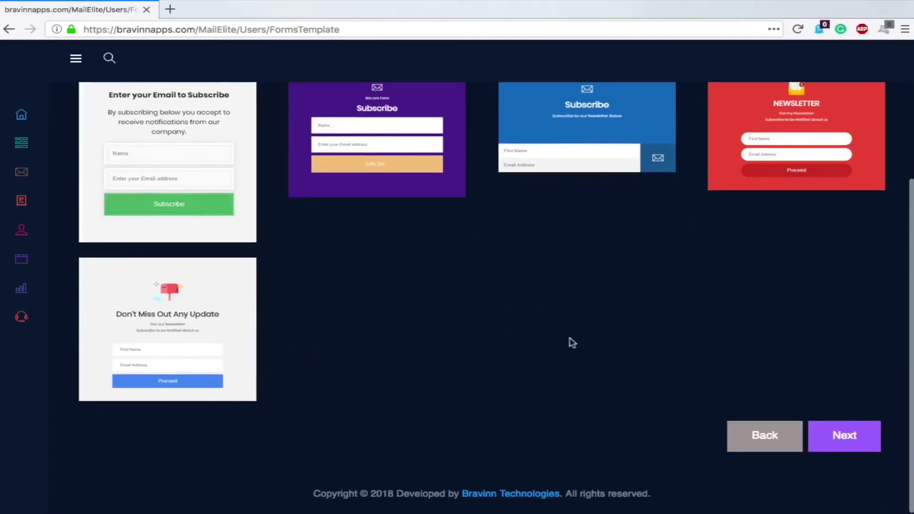
scroll(572, 341, up, 1)
mouse_move(183, 140)
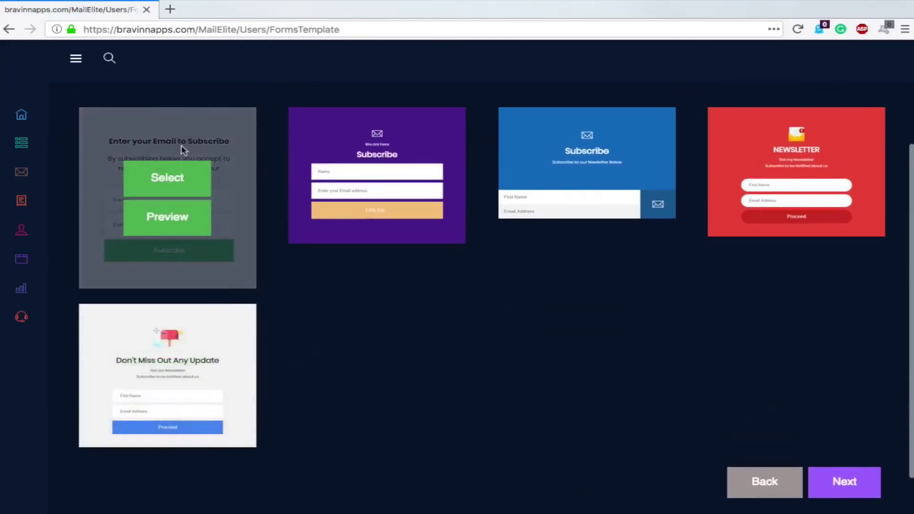
mouse_move(789, 224)
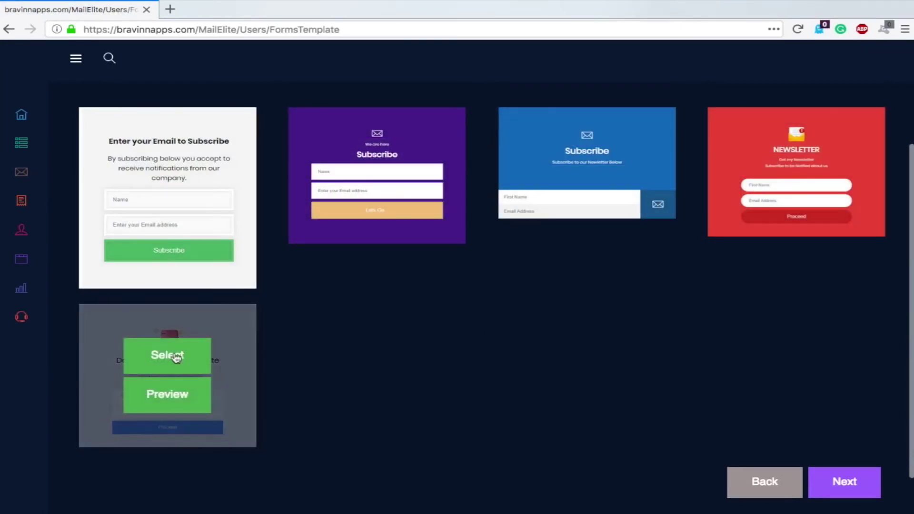
click(177, 358)
click(370, 241)
text(ttes)
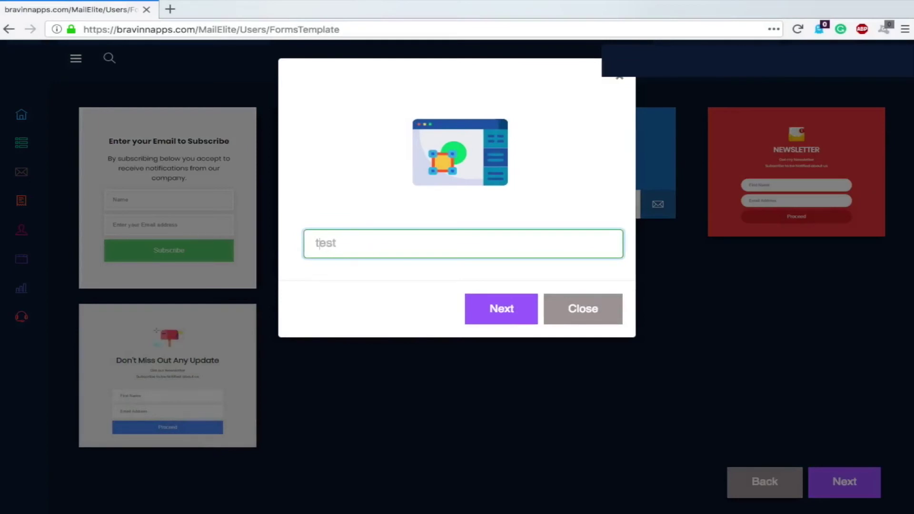
click(496, 310)
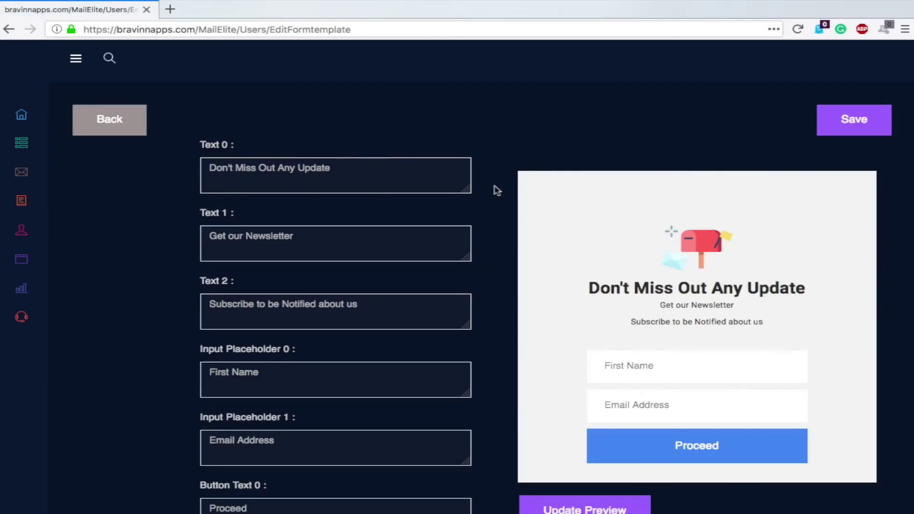
Update the form preview with the current texts, then save to publish the form
scroll(518, 187, down, 5)
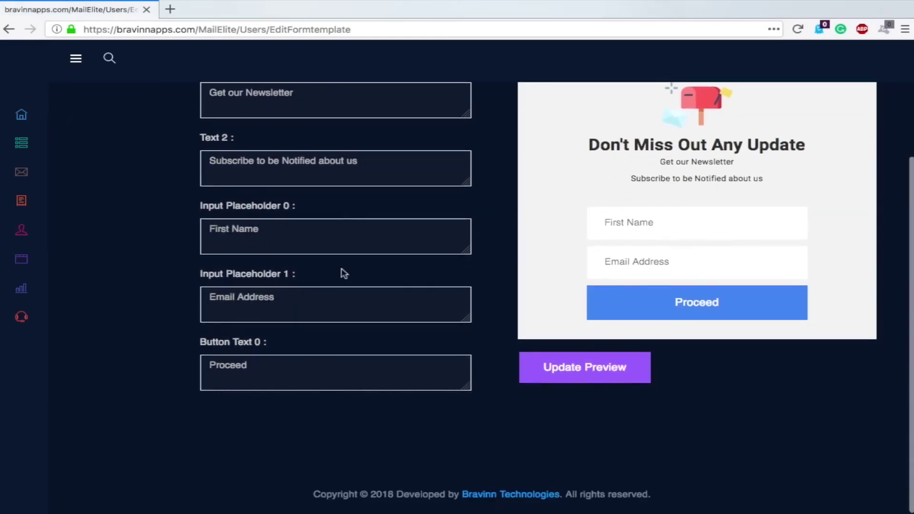
scroll(469, 306, up, 4)
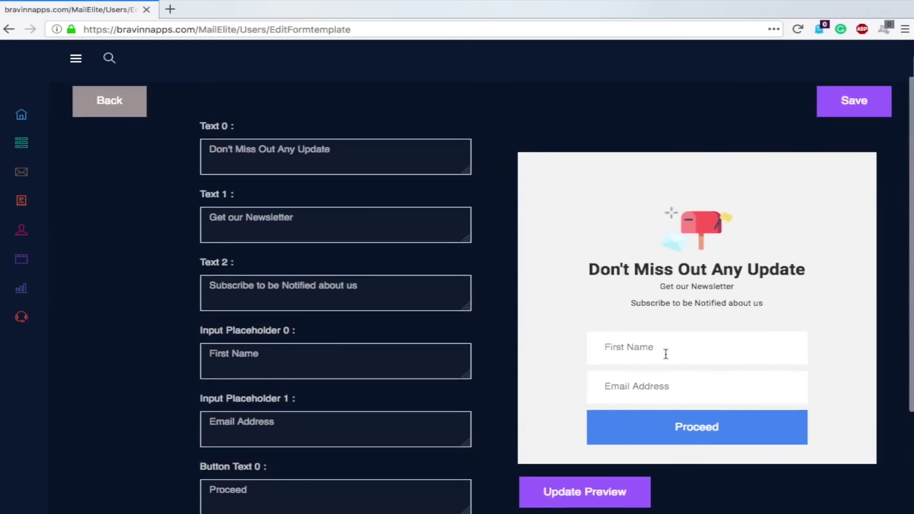
mouse_move(19, 261)
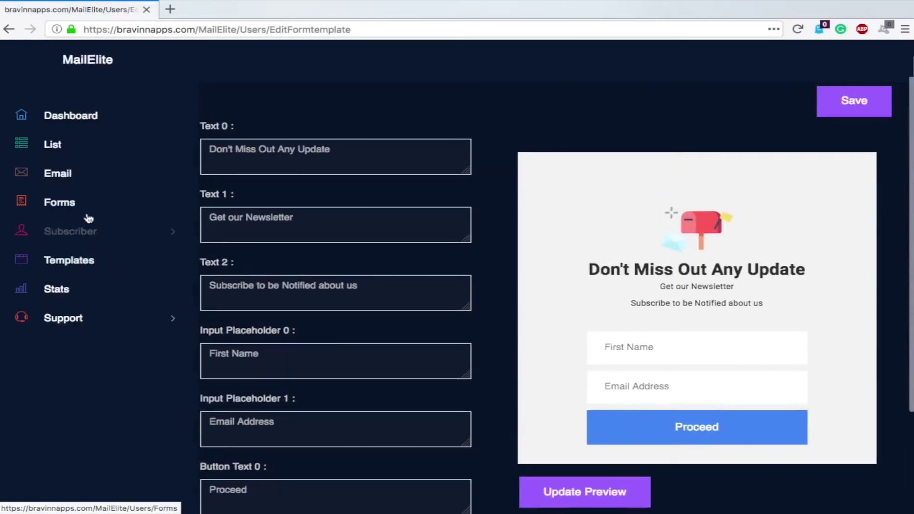
click(165, 233)
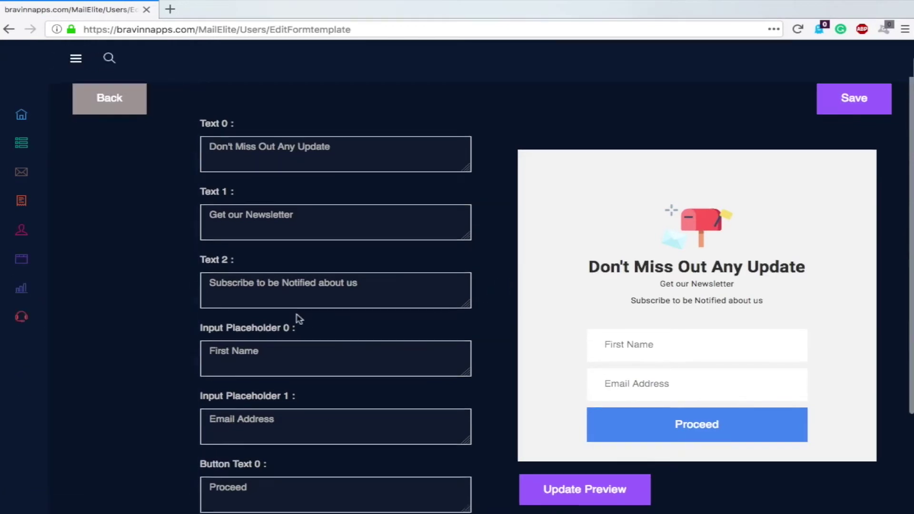
scroll(401, 319, down, 1)
scroll(631, 340, down, 2)
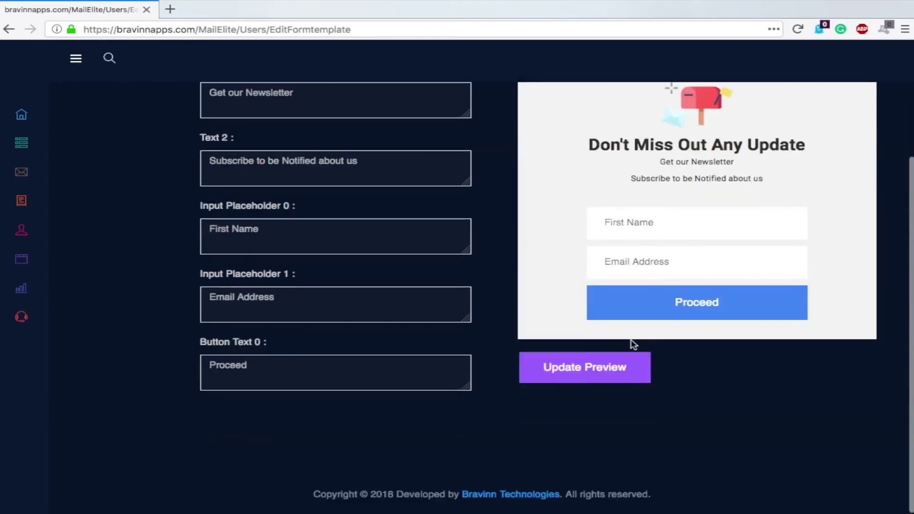
click(586, 367)
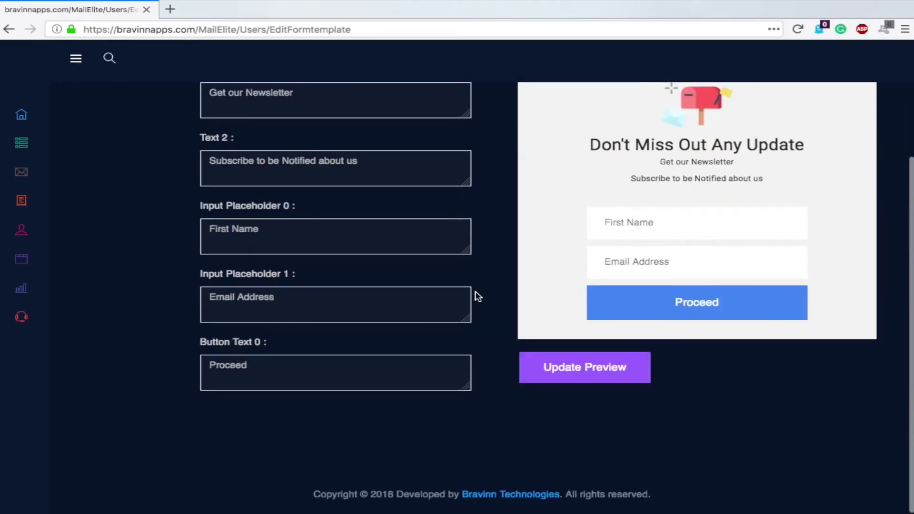
scroll(475, 296, up, 4)
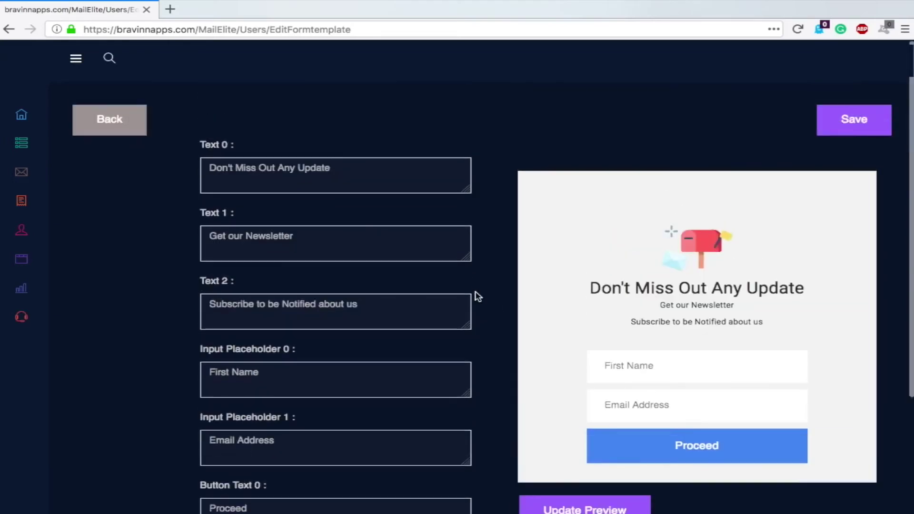
click(832, 131)
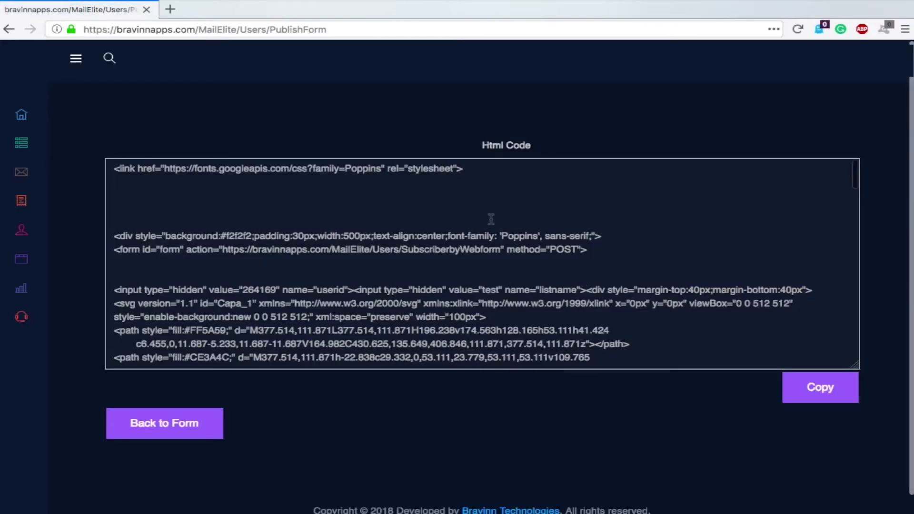
Scroll through the Html Code box of the published form and back up
scroll(385, 174, down, 15)
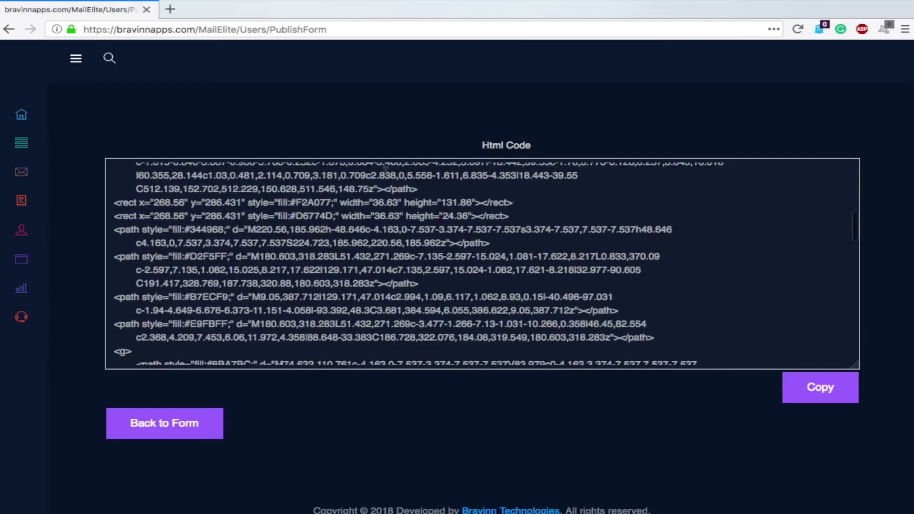
scroll(386, 173, down, 1)
scroll(383, 169, up, 15)
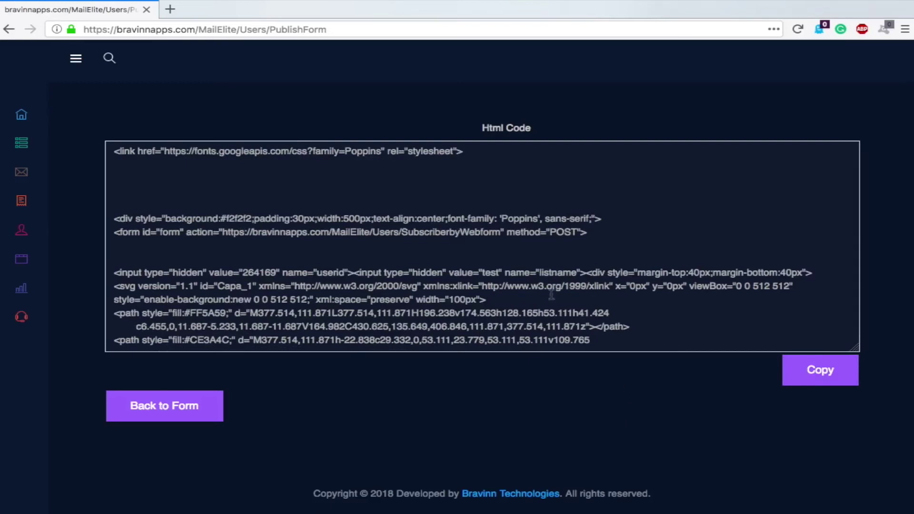
Open Subscriber > All Subscribers and select a subscriber's email address
mouse_move(67, 230)
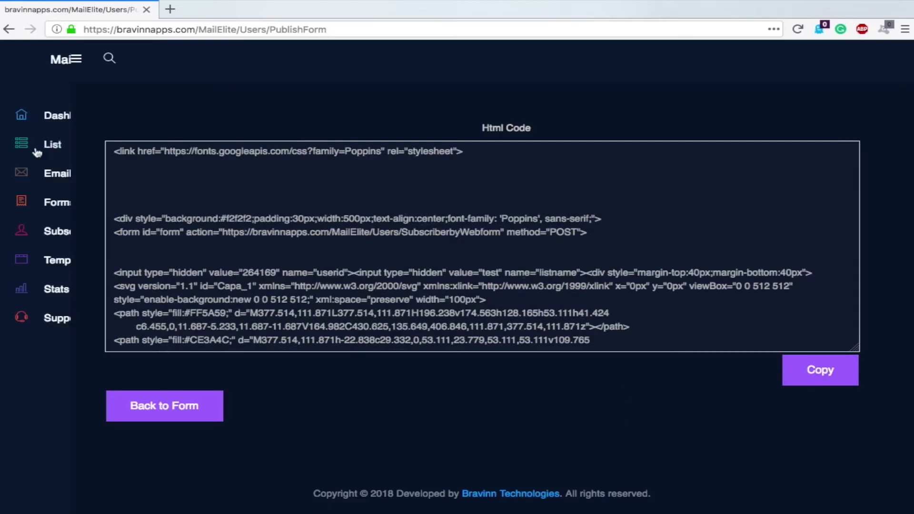
click(72, 237)
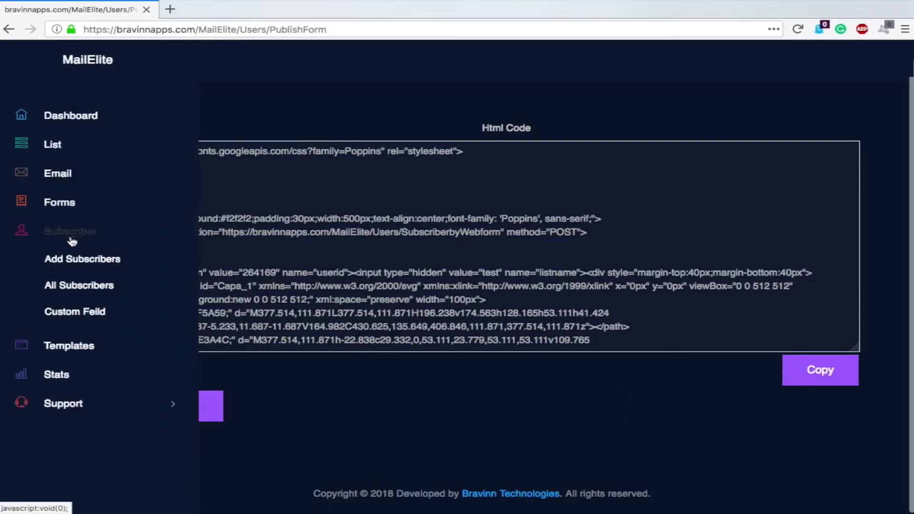
click(62, 289)
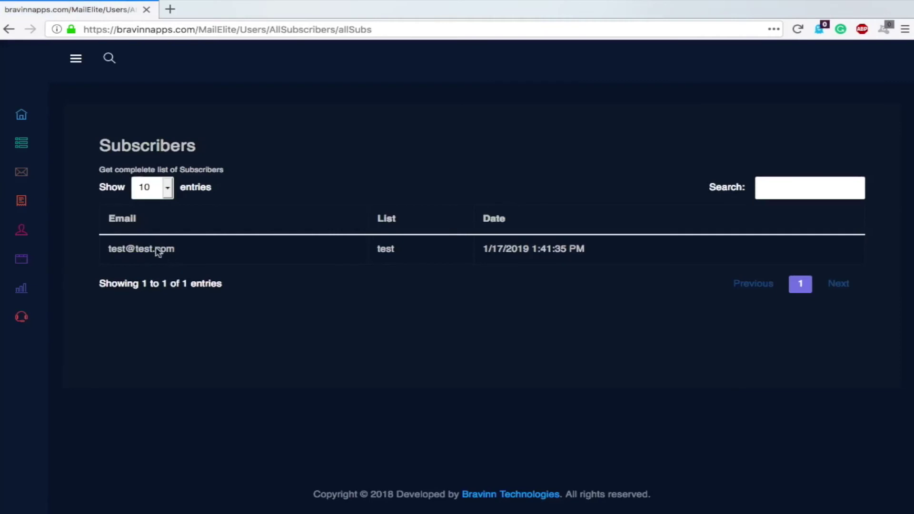
triple_click(158, 251)
Open the Templates page and browse the ready-made email templates
mouse_move(24, 265)
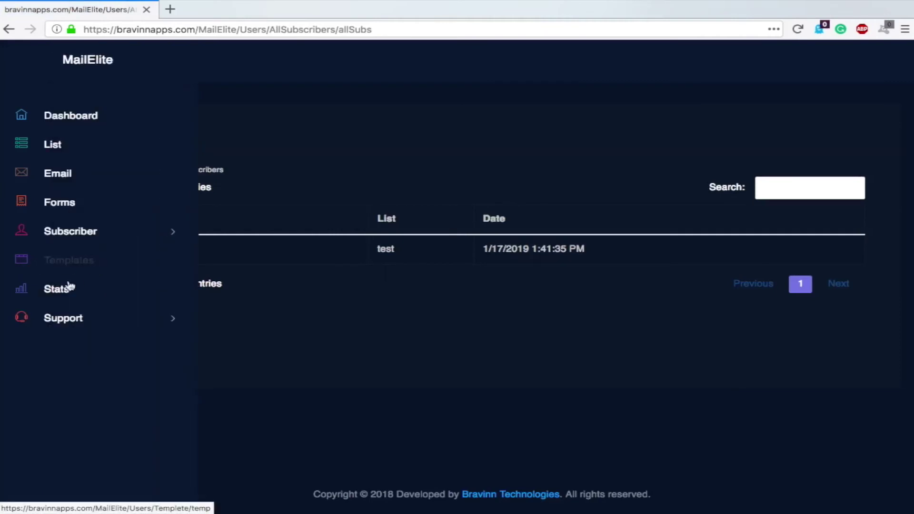
click(72, 260)
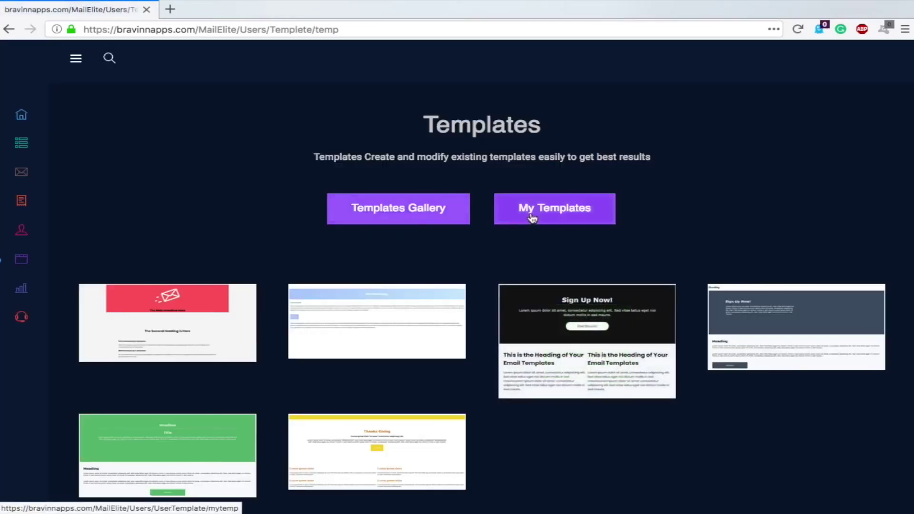
scroll(530, 216, down, 2)
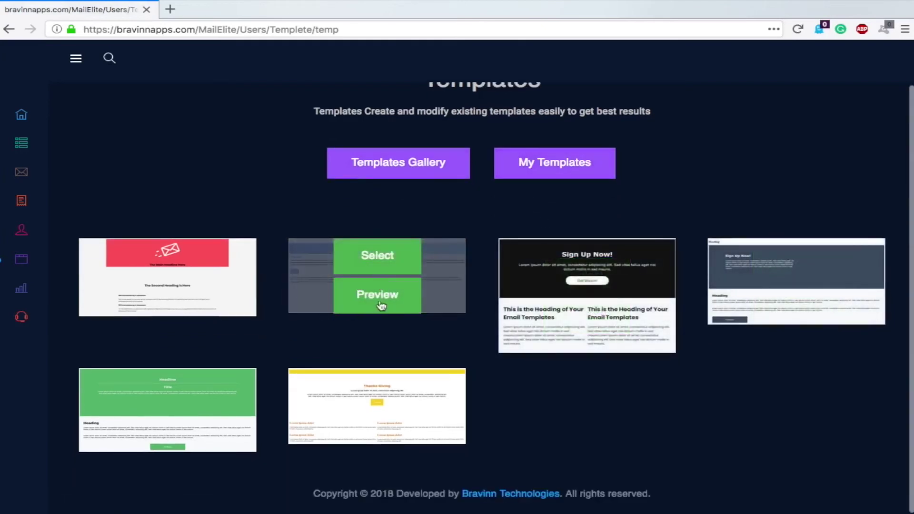
mouse_move(153, 277)
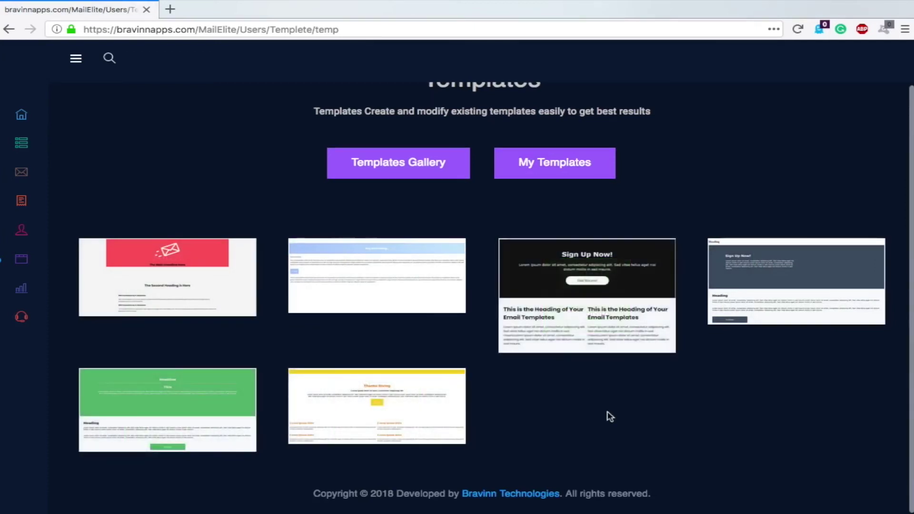
scroll(238, 223, up, 2)
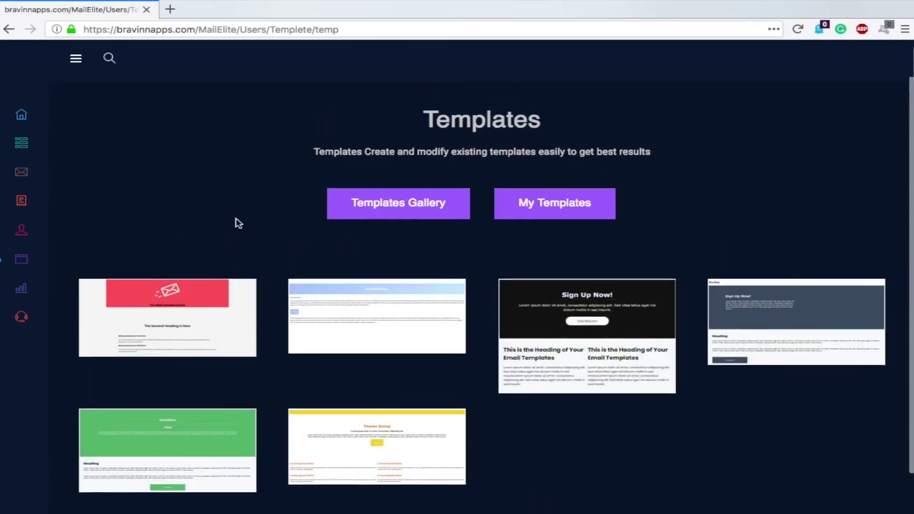
Return to the Dashboard, then choose Servers from the top-right header dropdown
mouse_move(13, 104)
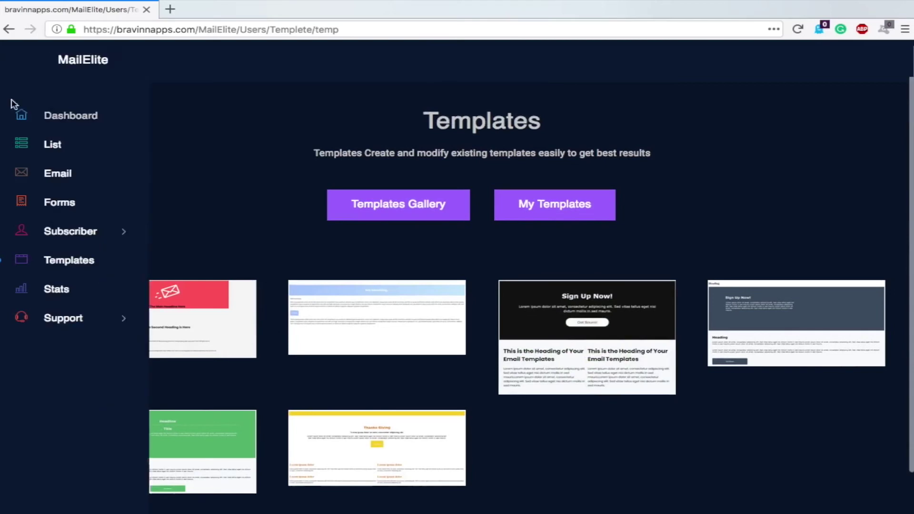
click(63, 116)
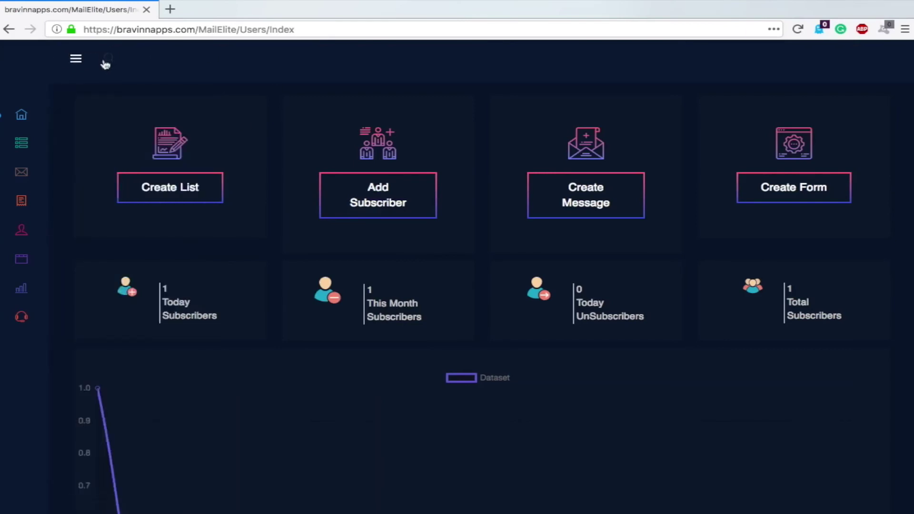
mouse_move(105, 85)
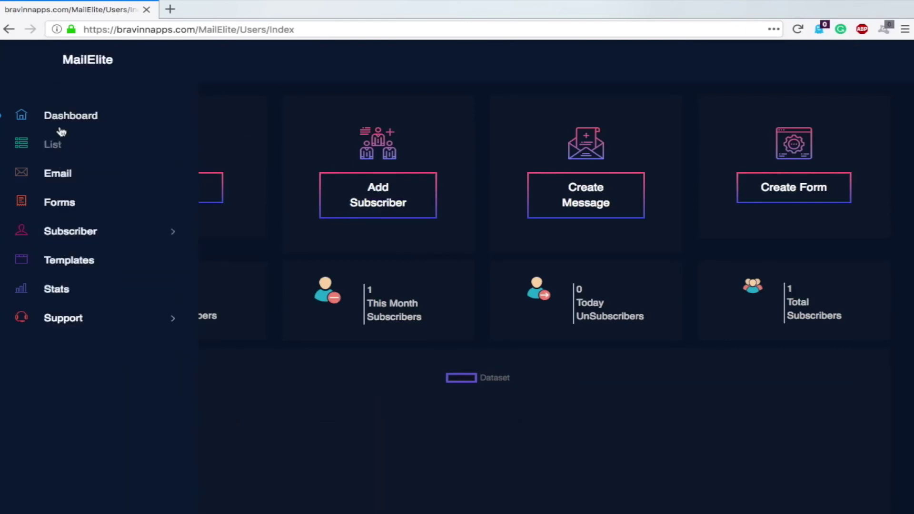
click(875, 58)
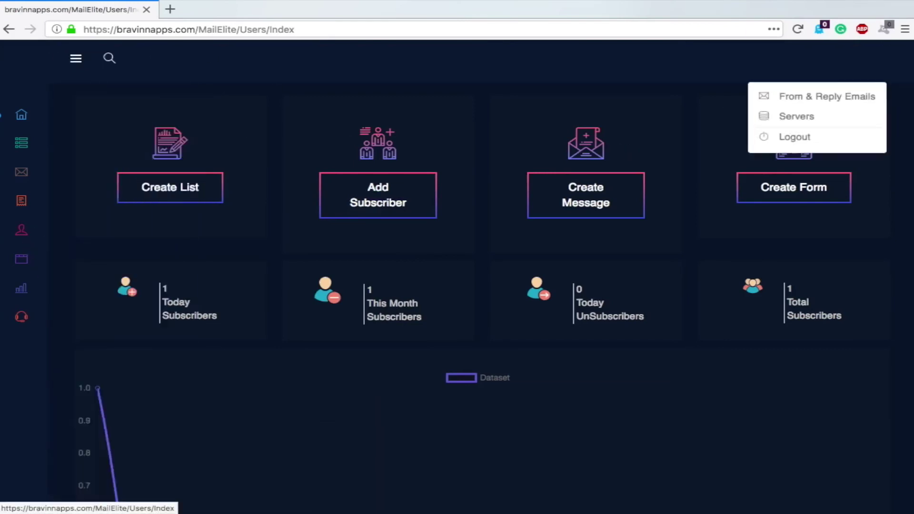
click(805, 119)
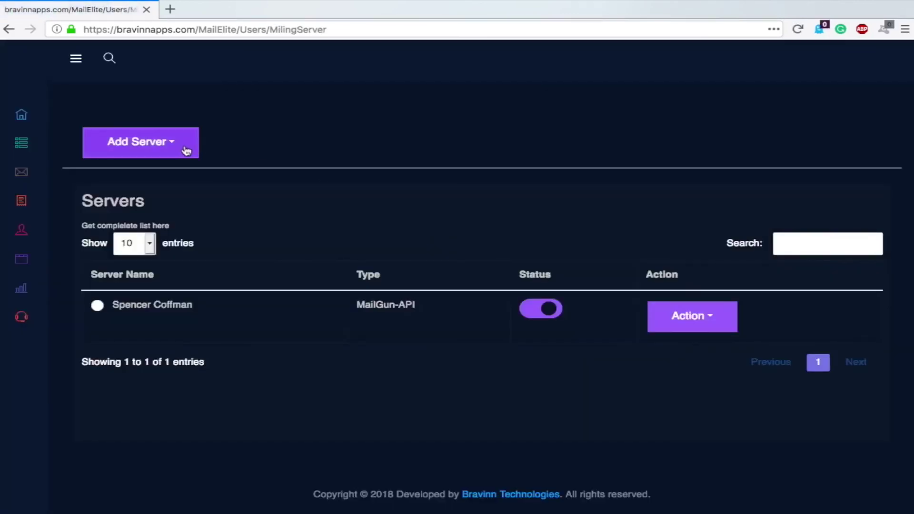
Choose Gmail from the Add Server list to start a new sending server
click(182, 149)
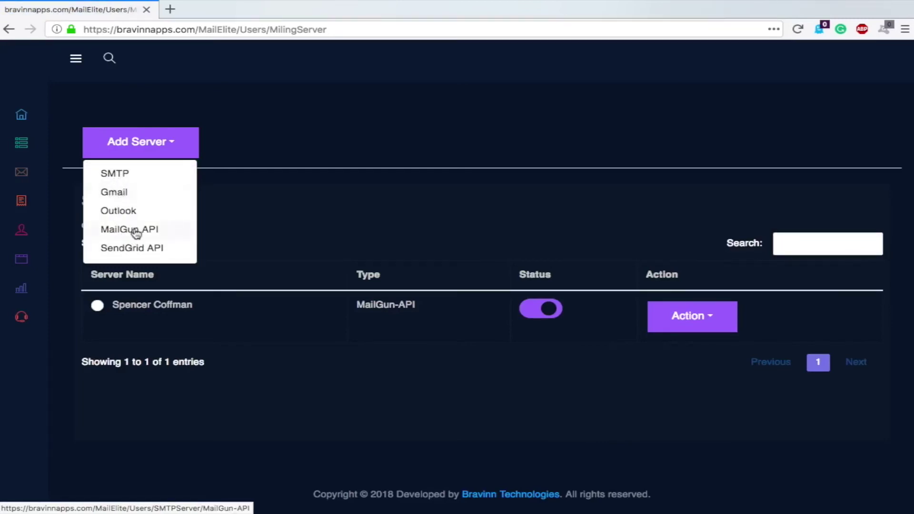
click(114, 192)
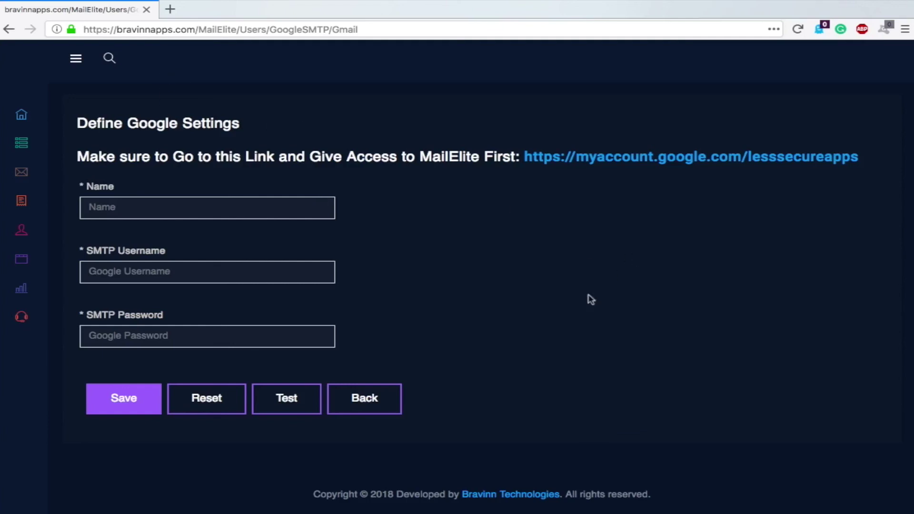
Choose From & Reply Emails from the top-right header dropdown
click(884, 76)
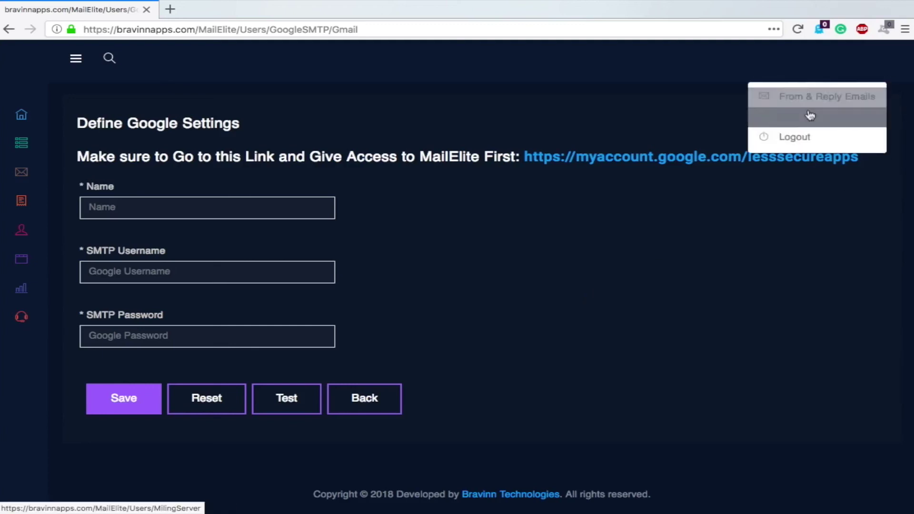
click(838, 101)
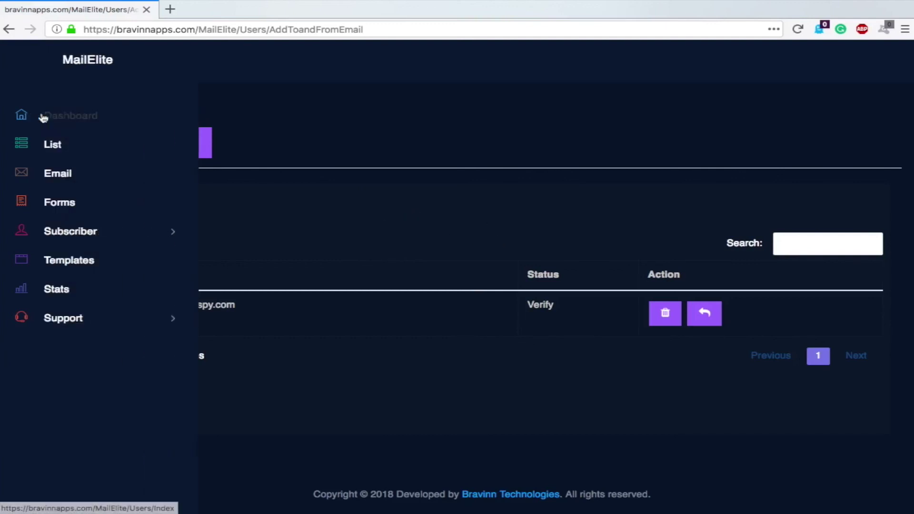
Go back to the Dashboard from the left sidebar
click(43, 118)
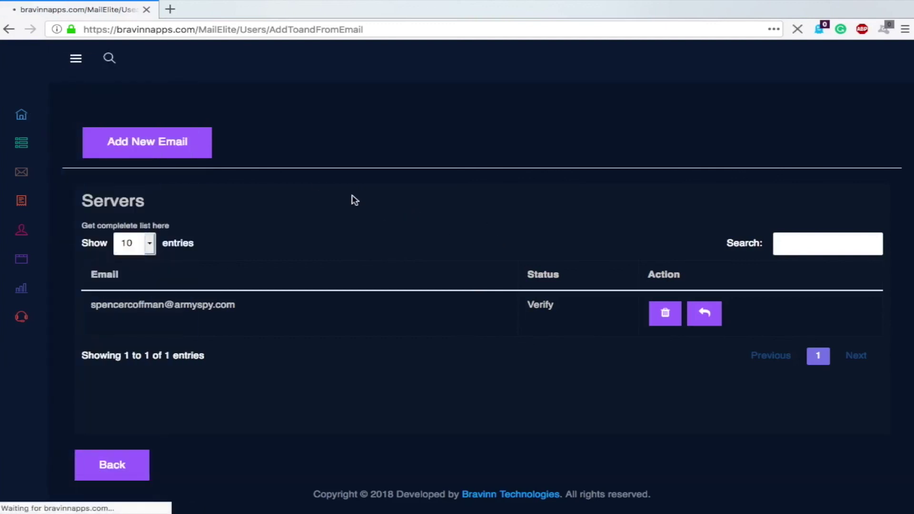